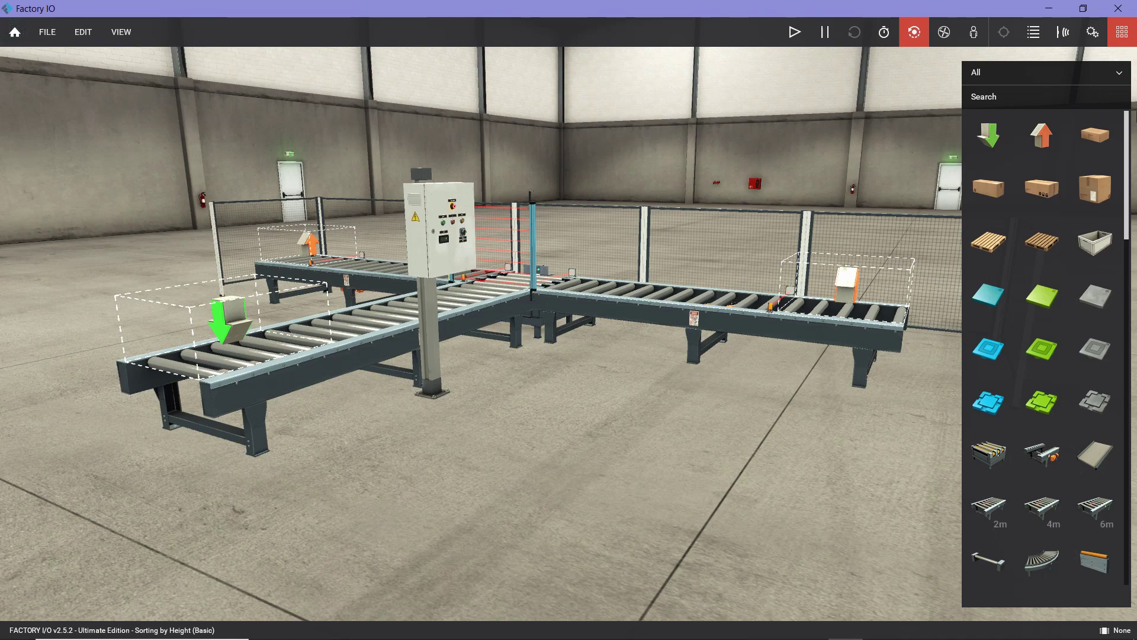
{"action": "right_click_drag", "start_coordinate": [343, 399], "coordinate": [511, 382]}
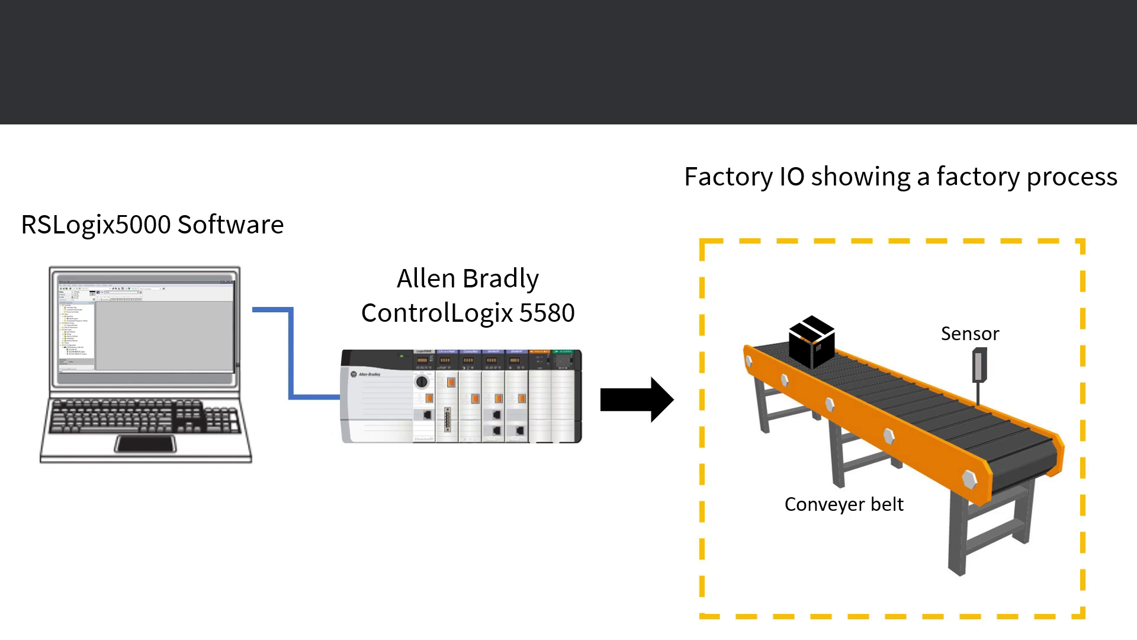
{"action": "key", "text": "Right"}
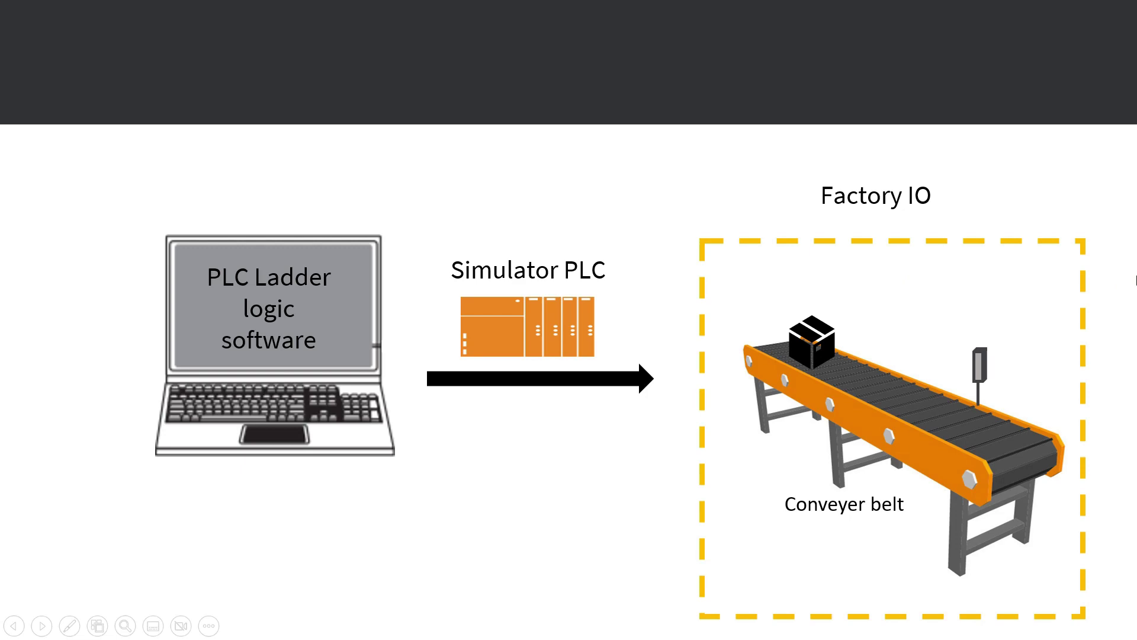
- Switch to the Factory I/O website in the browser and view the 30-day free trial form, highlighting the included Ultimate Edition
{"action": "key", "text": "alt+Tab"}
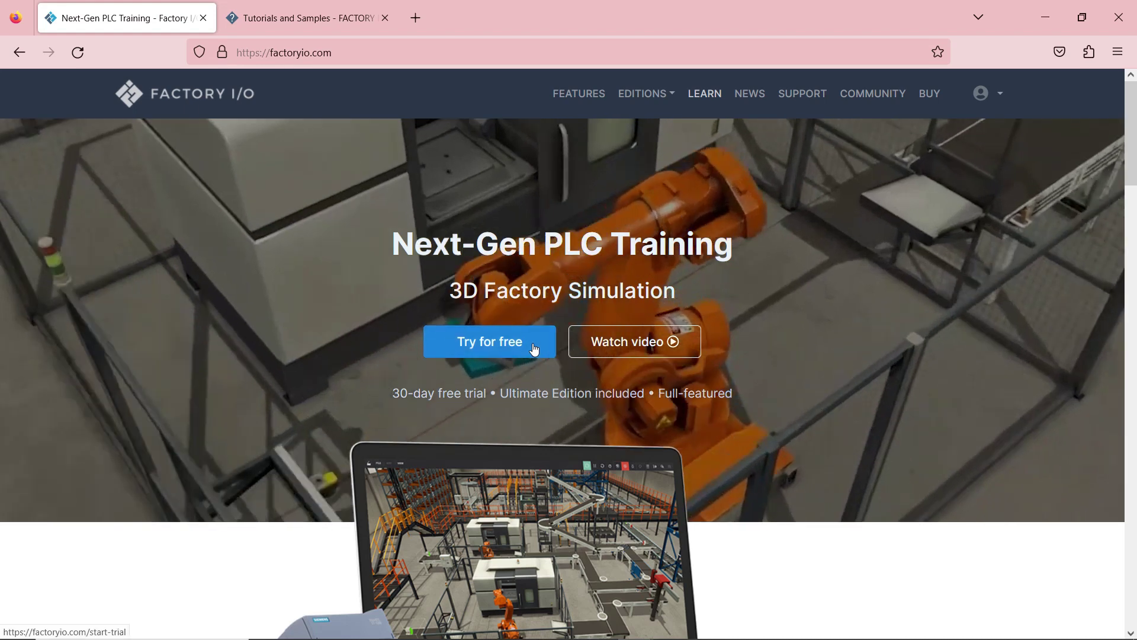
{"action": "left_click", "coordinate": [511, 349]}
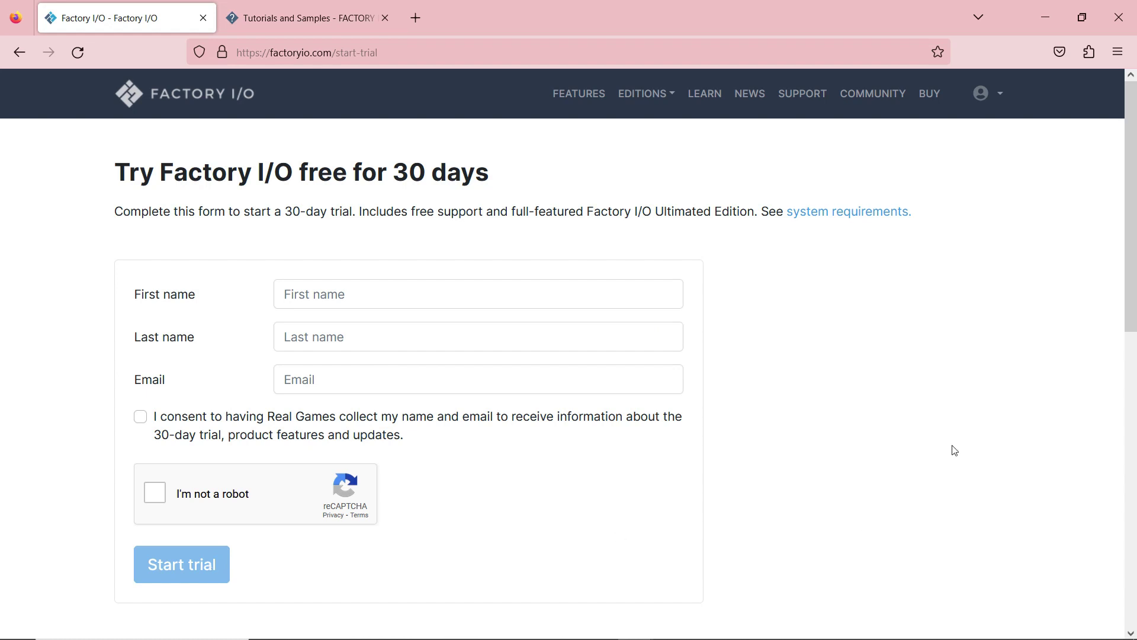
{"action": "left_click_drag", "start_coordinate": [713, 211], "coordinate": [755, 213]}
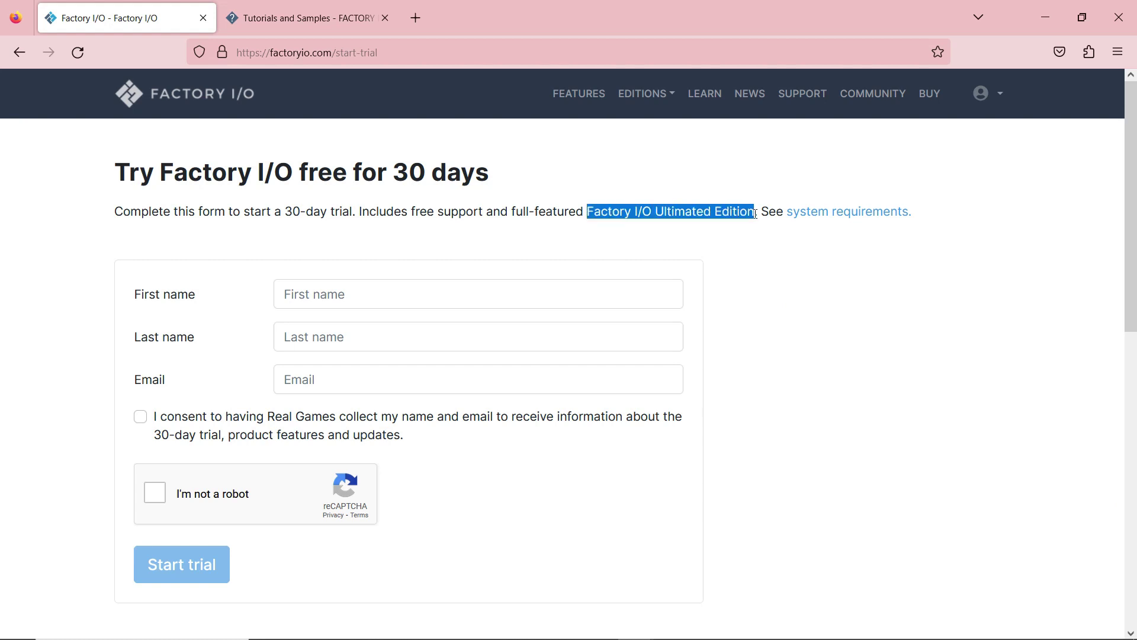
- View the Allen-Bradley edition page on the Factory I/O website
{"action": "left_click", "coordinate": [668, 99]}
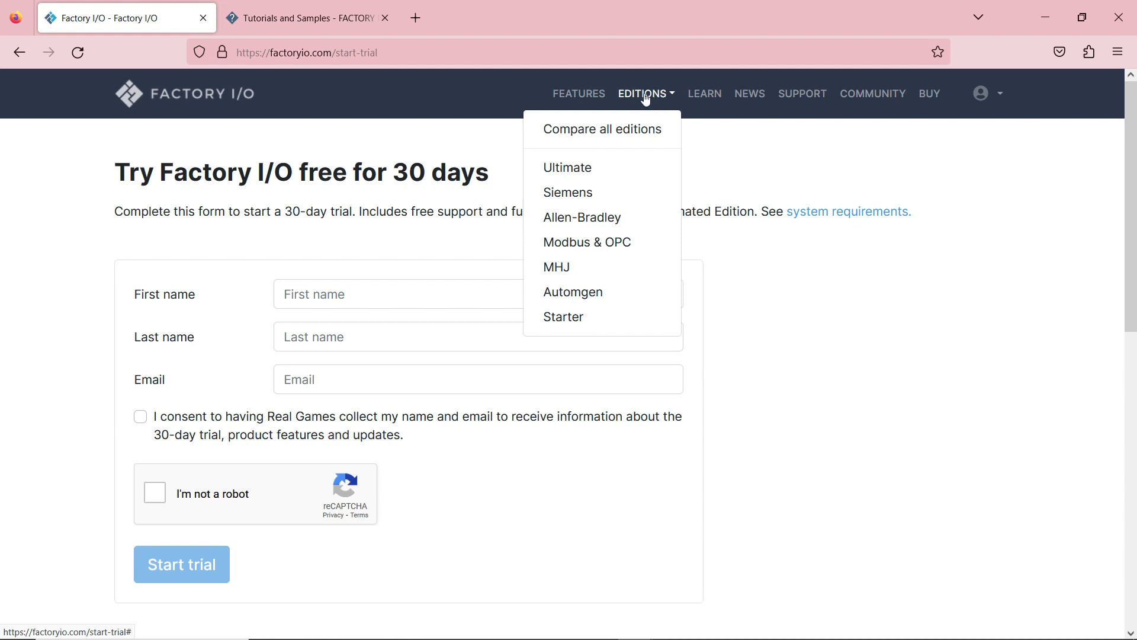
{"action": "left_click", "coordinate": [623, 219]}
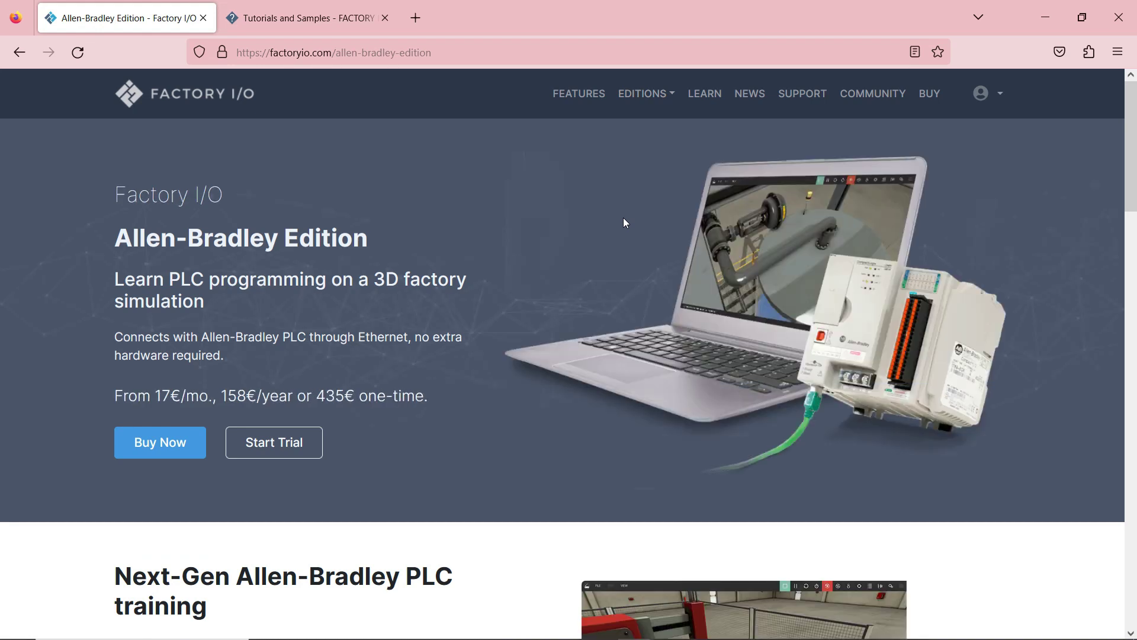
{"action": "left_click", "coordinate": [668, 98]}
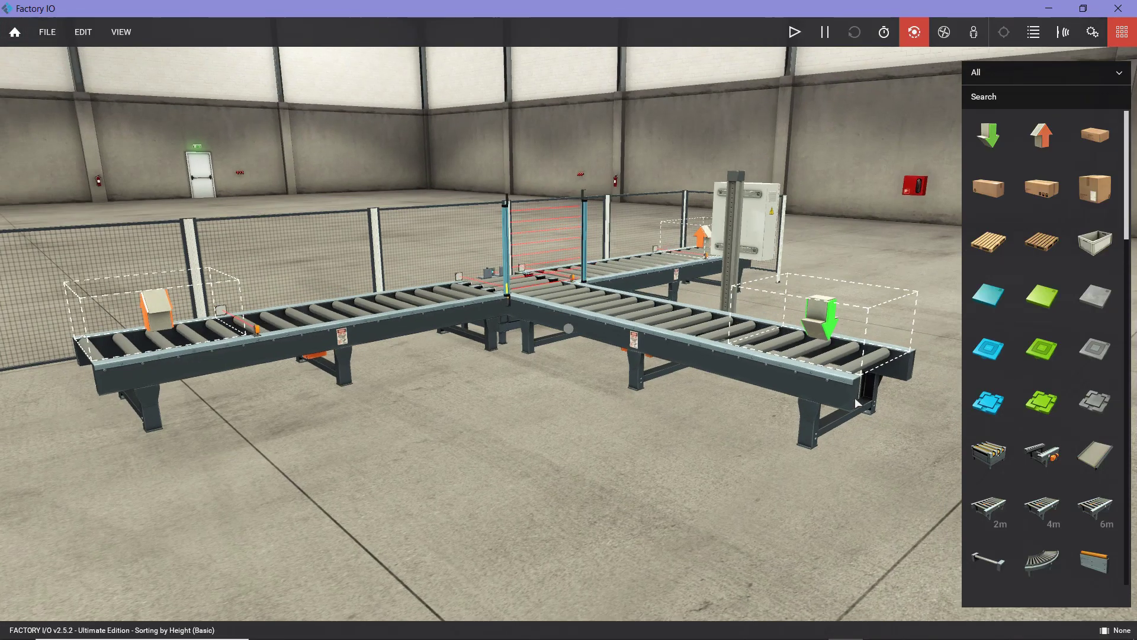
- Switch to the Factory I/O application and look through the documentation and tutorials on its welcome page
{"action": "right_click_drag", "start_coordinate": [855, 397], "coordinate": [449, 360]}
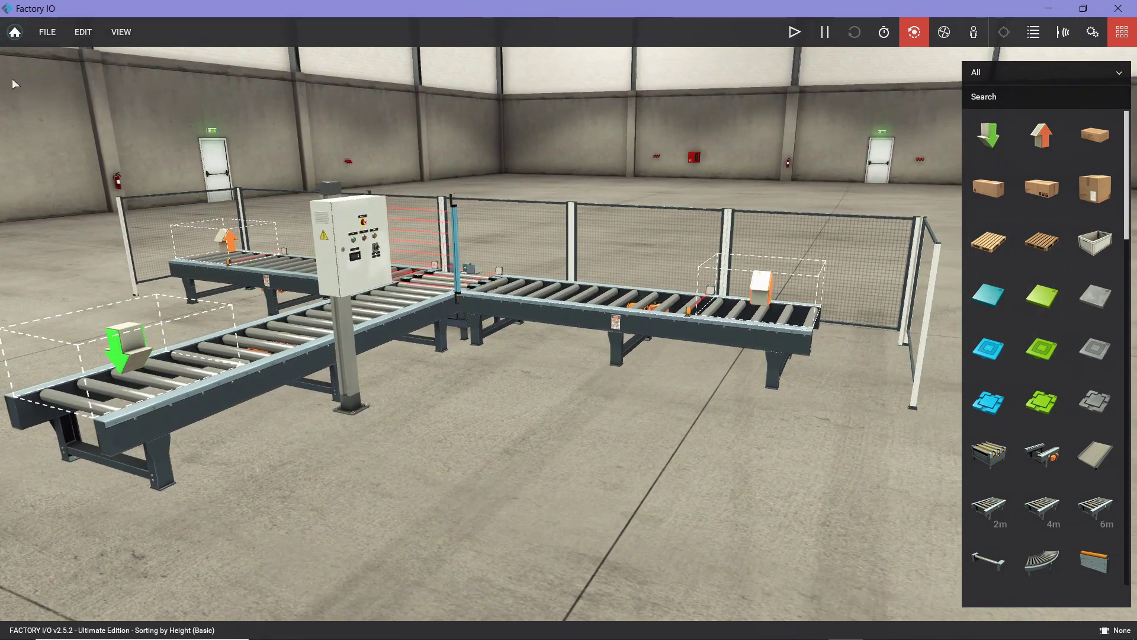
{"action": "left_click", "coordinate": [10, 34]}
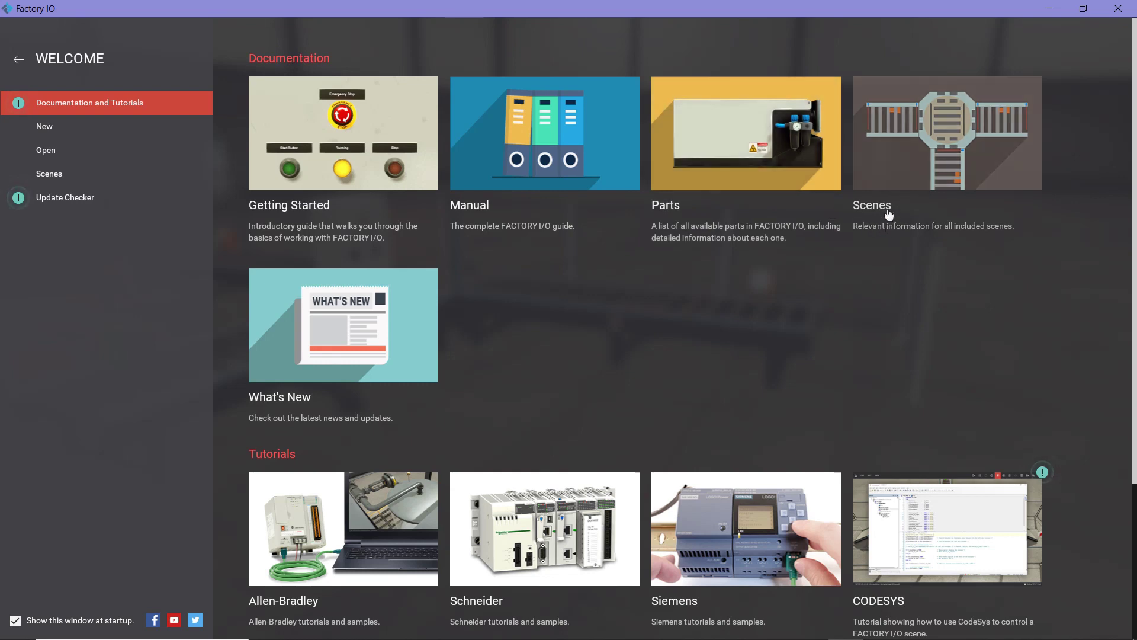
{"action": "scroll", "coordinate": [1056, 270], "scroll_direction": "down", "scroll_amount": 1}
{"action": "scroll", "coordinate": [1064, 265], "scroll_direction": "down", "scroll_amount": 1}
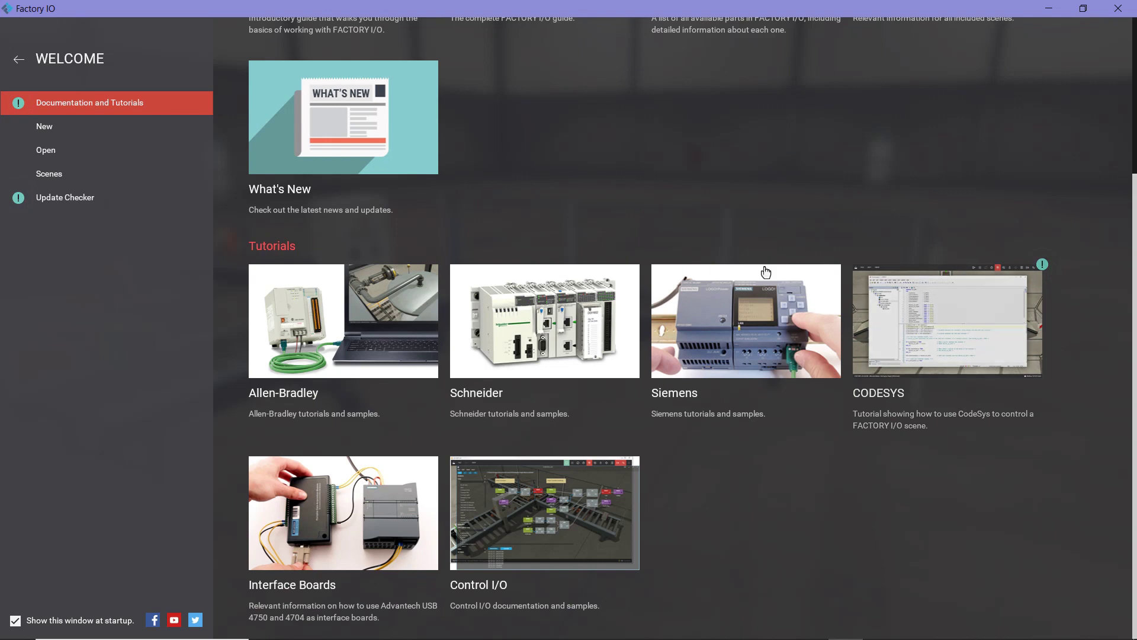
- Open the sample scene "2 - From A to B (Set and Reset)" from the built-in scenes
{"action": "left_click", "coordinate": [83, 155]}
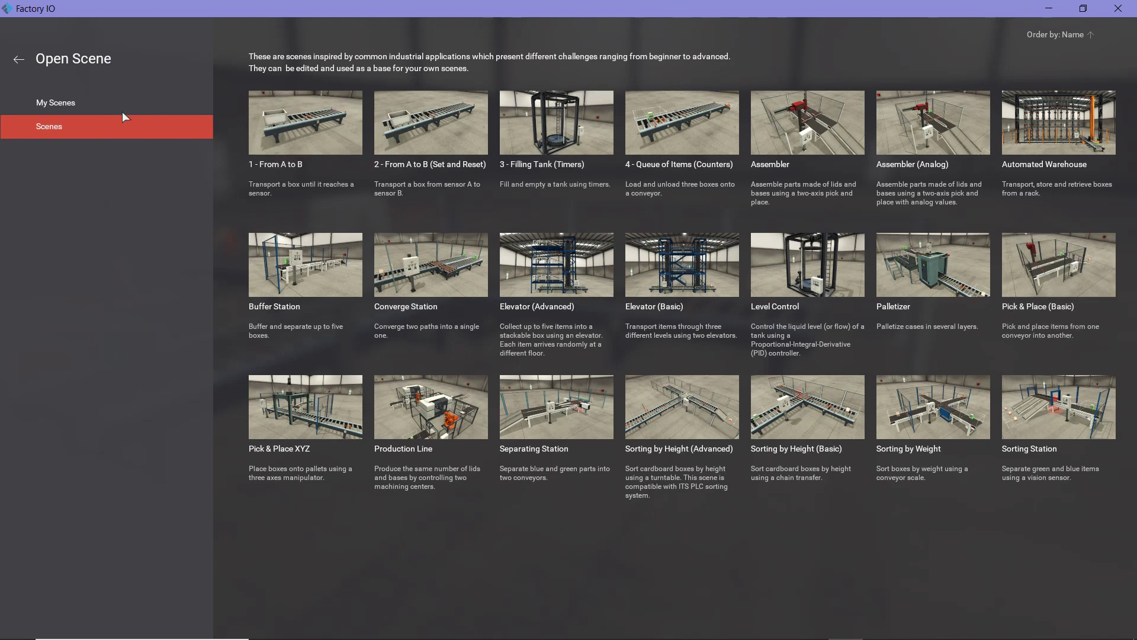
{"action": "left_click", "coordinate": [454, 140]}
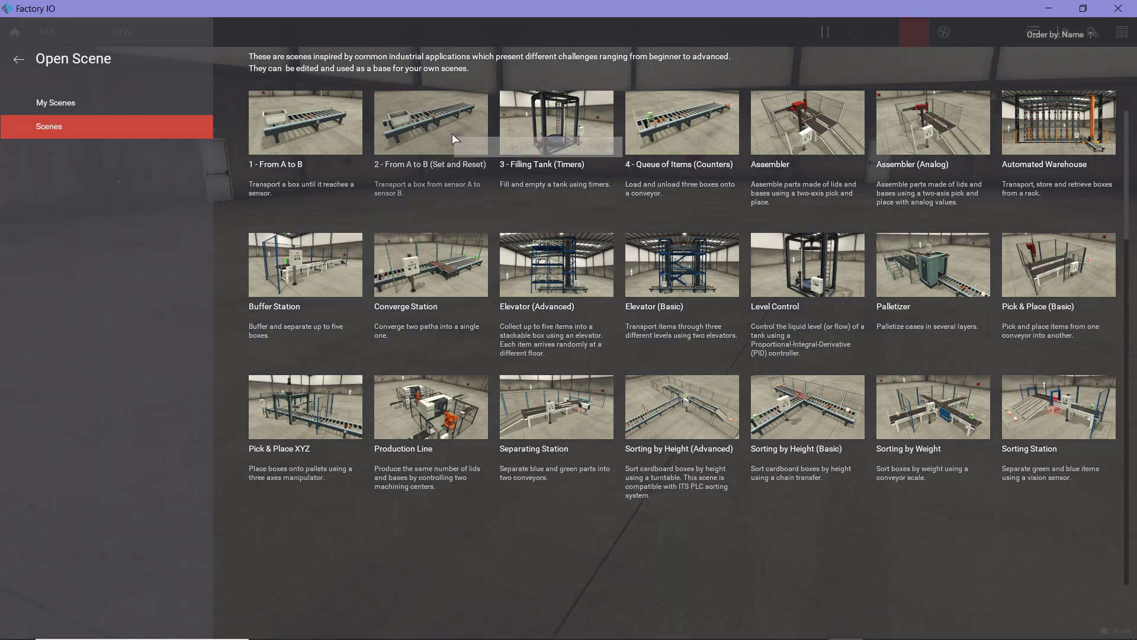
- Create a new empty scene and look around the factory floor
{"action": "left_click", "coordinate": [45, 34]}
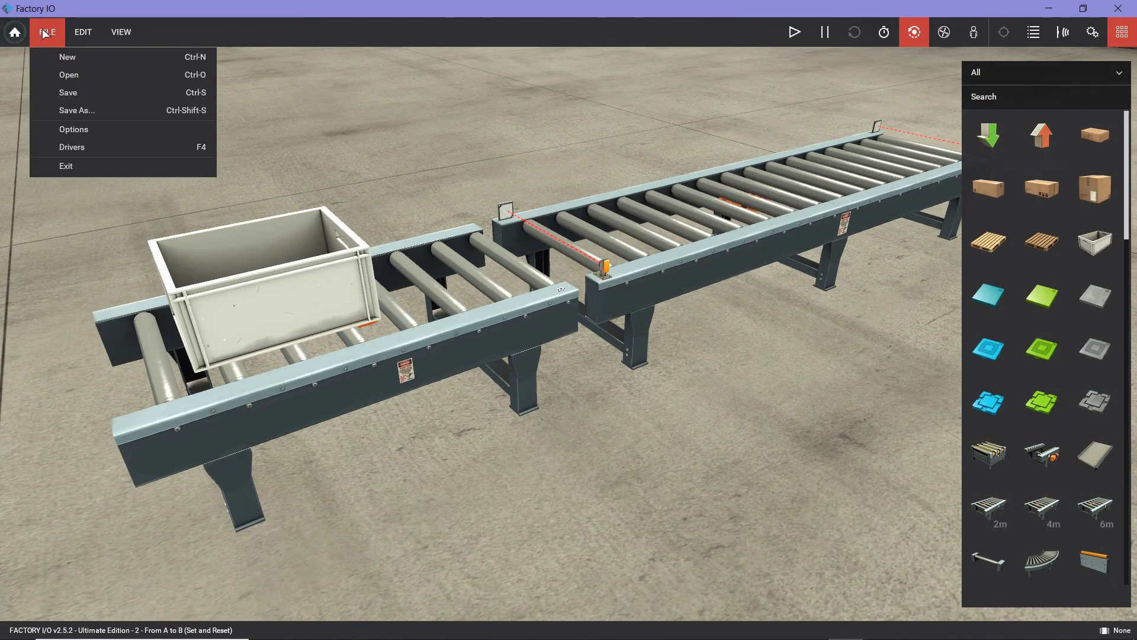
{"action": "left_click", "coordinate": [59, 59]}
{"action": "right_click_drag", "start_coordinate": [389, 236], "coordinate": [375, 279]}
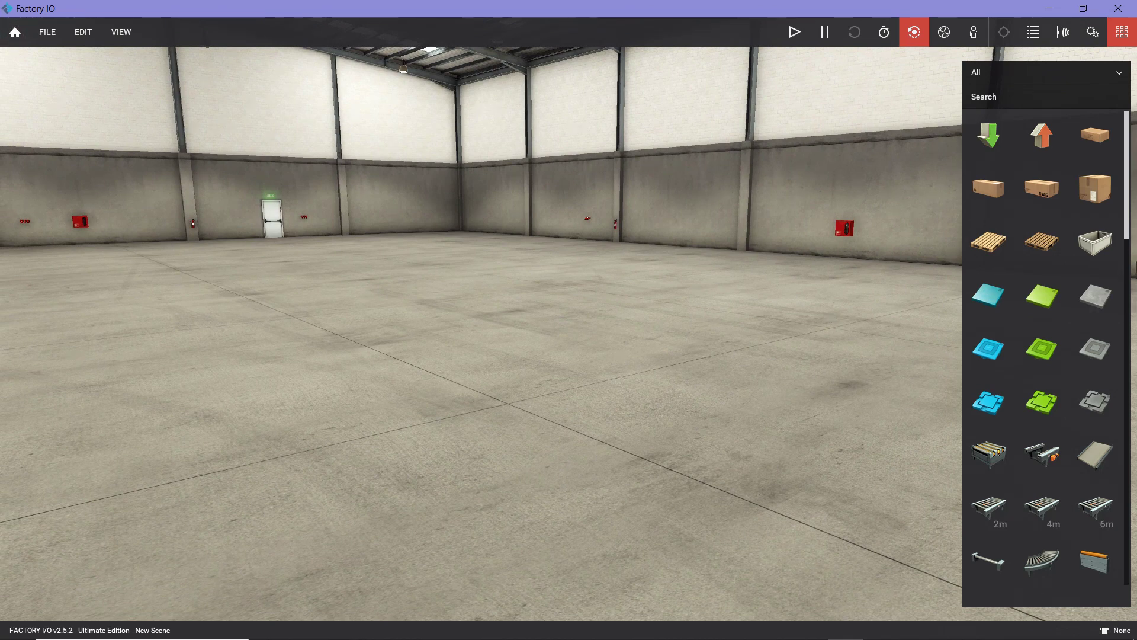
- Load the built-in scene "2 - From A to B (Set and Reset)" in place of the empty scene
{"action": "left_click", "coordinate": [47, 39]}
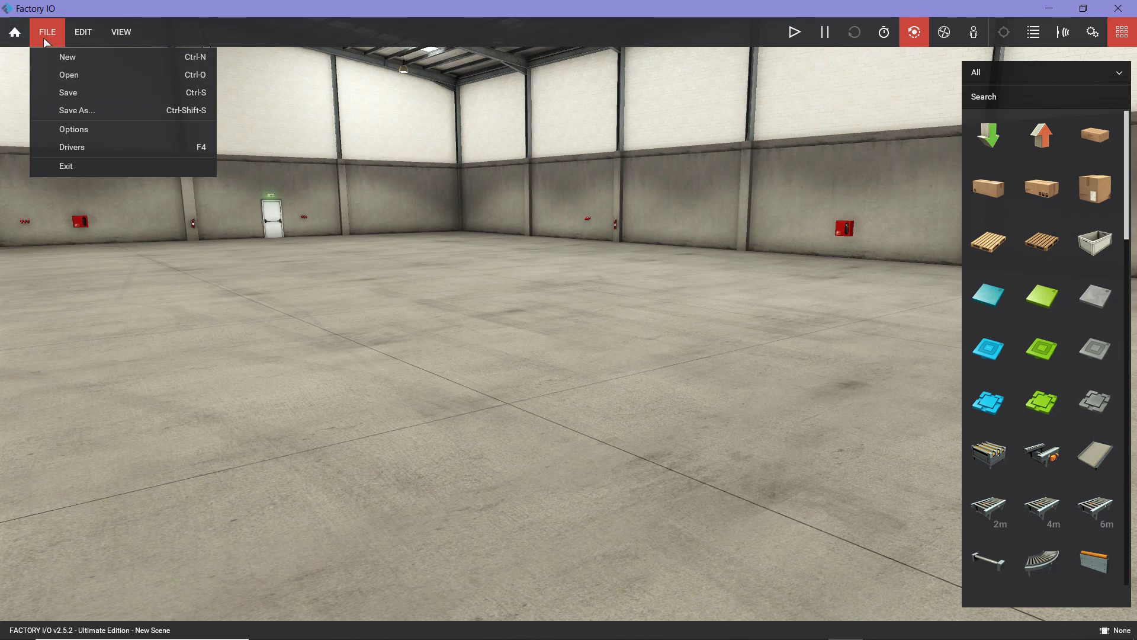
{"action": "left_click", "coordinate": [88, 74]}
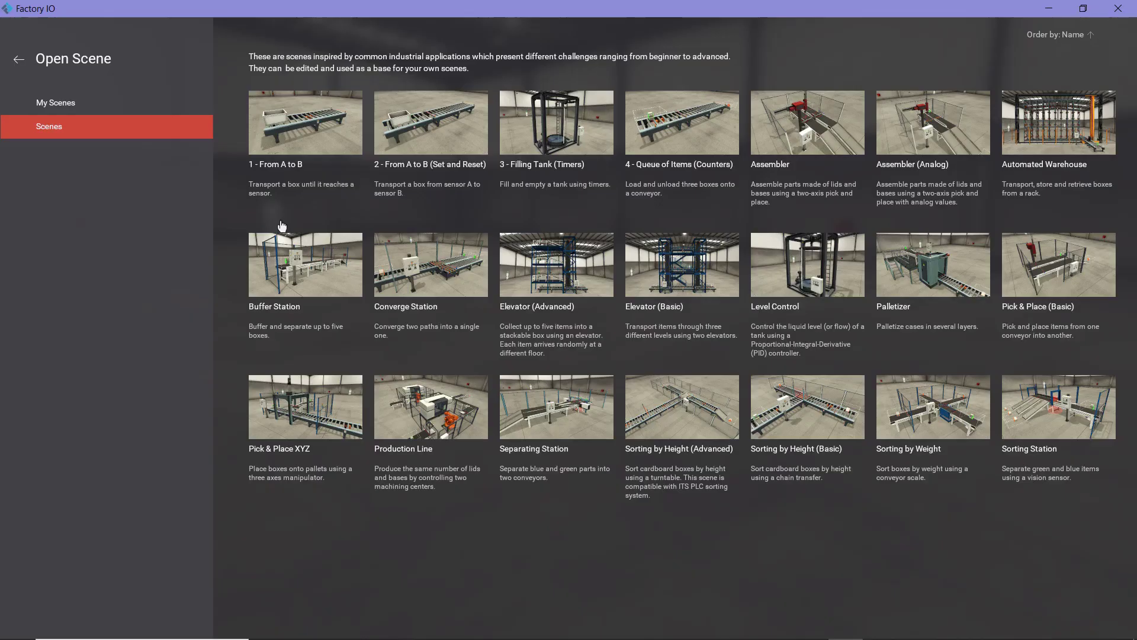
{"action": "left_click", "coordinate": [445, 137]}
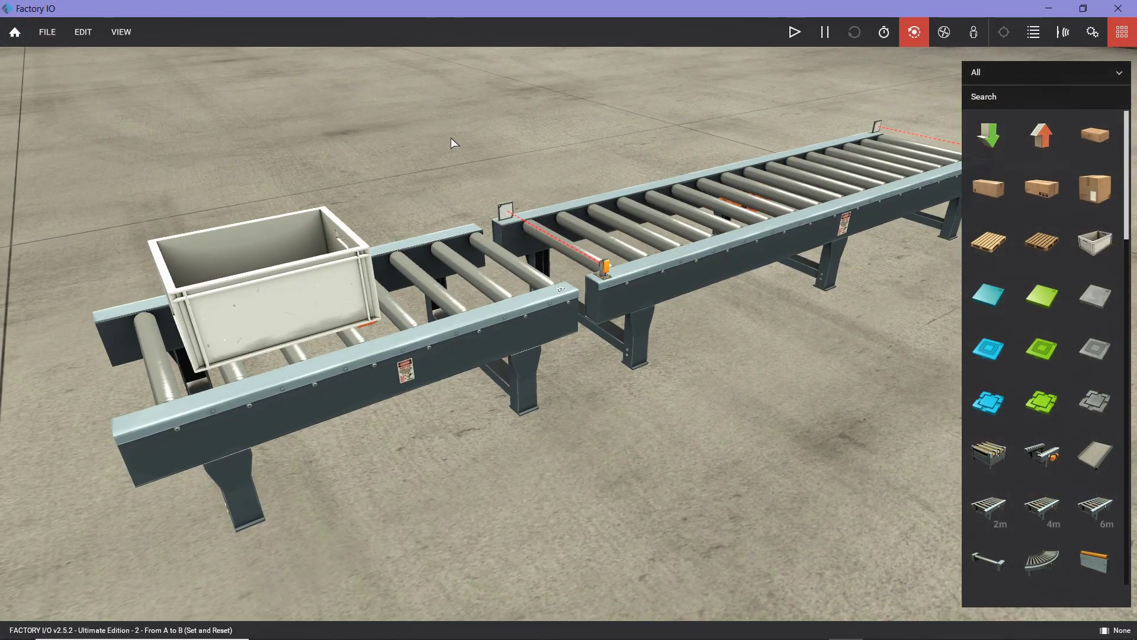
- Examine the stackable box, roller conveyors and sensors of the scene from several angles
{"action": "right_click_drag", "start_coordinate": [449, 137], "coordinate": [426, 188]}
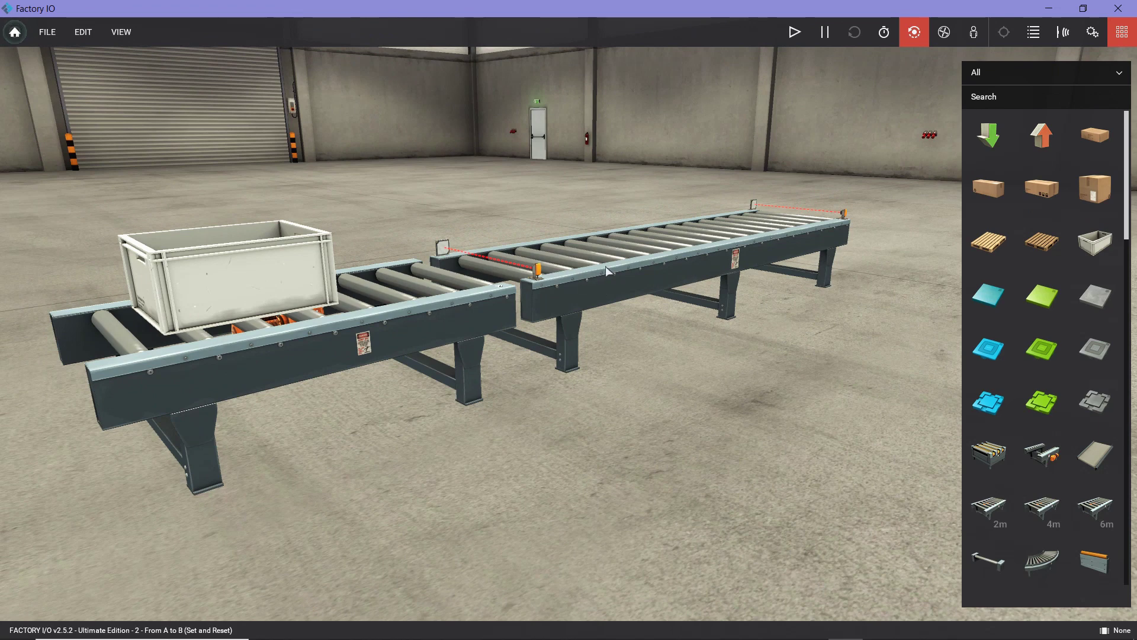
{"action": "right_click_drag", "start_coordinate": [750, 261], "coordinate": [566, 269]}
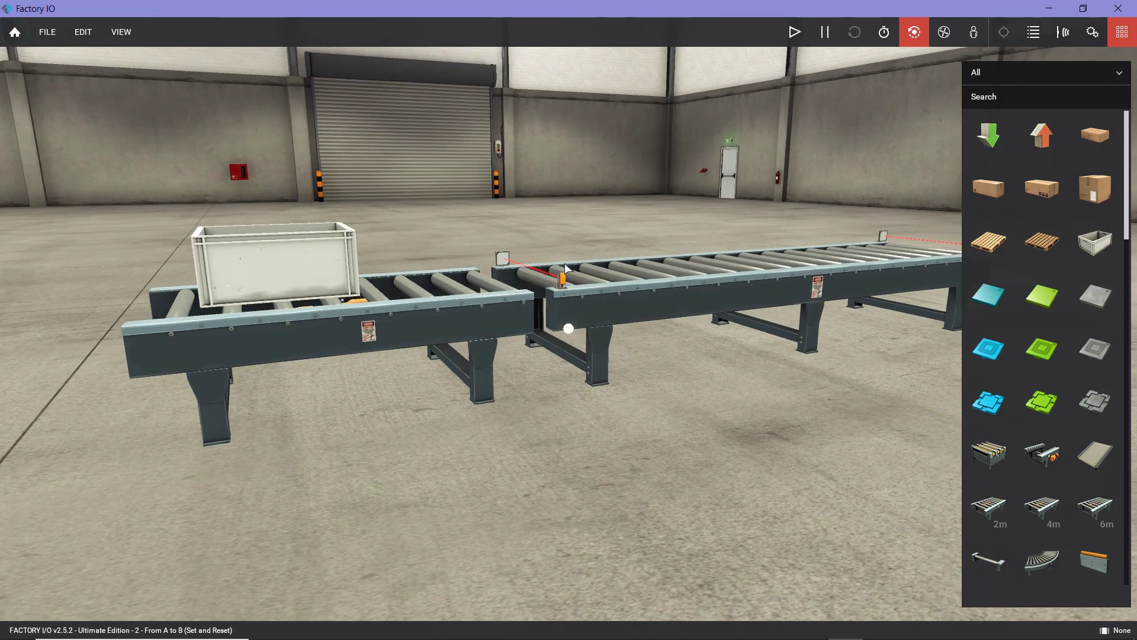
{"action": "middle_click_drag", "start_coordinate": [565, 269], "coordinate": [485, 273]}
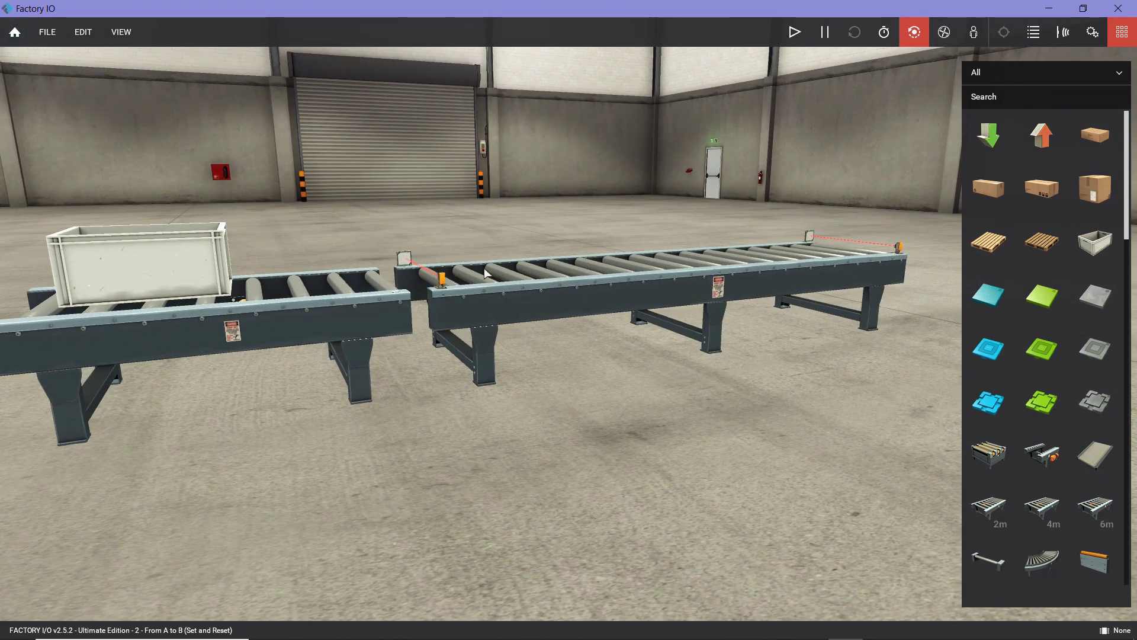
{"action": "right_click_drag", "start_coordinate": [356, 301], "coordinate": [159, 298]}
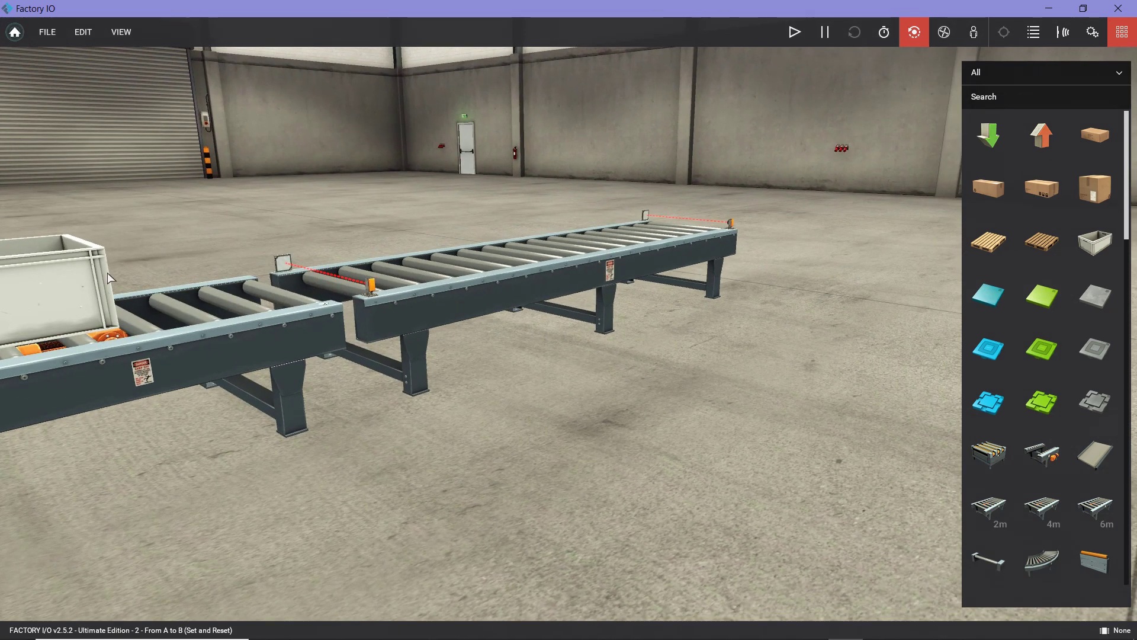
{"action": "right_click_drag", "start_coordinate": [399, 385], "coordinate": [546, 391]}
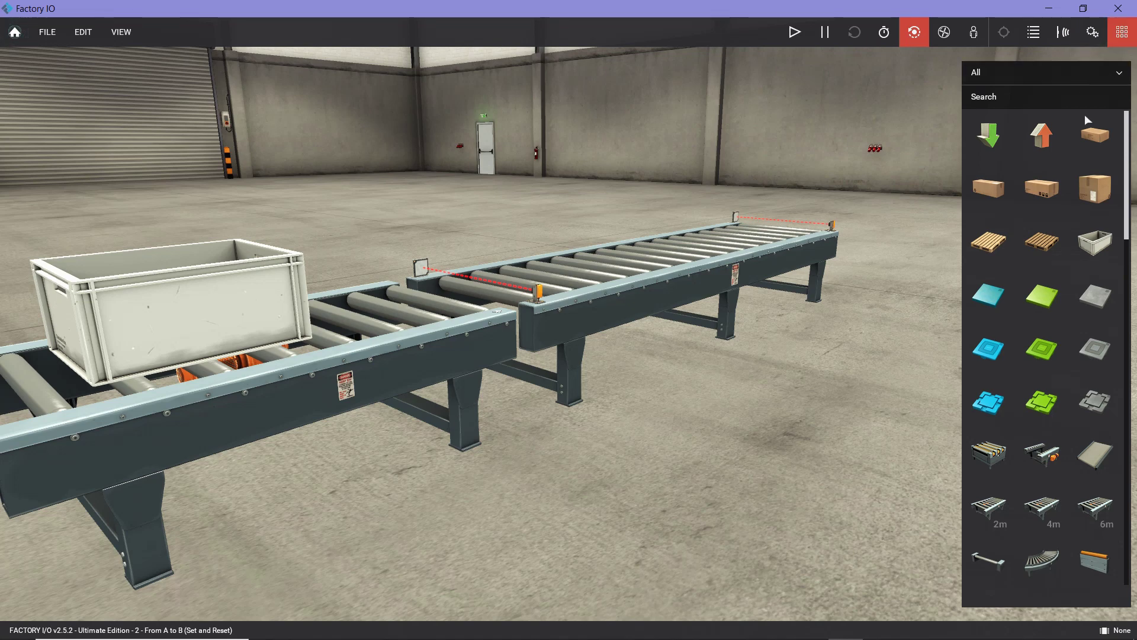
- Browse the parts palette and place a white electrical cabinet on the floor beside the conveyors
{"action": "left_click", "coordinate": [1120, 42]}
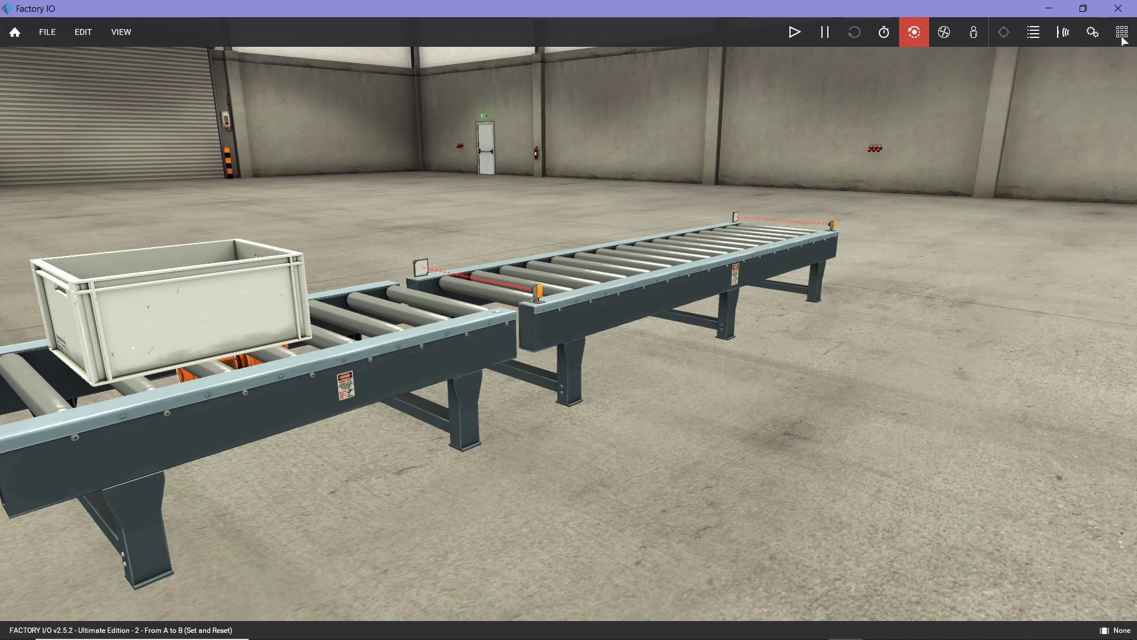
{"action": "left_click", "coordinate": [1123, 37]}
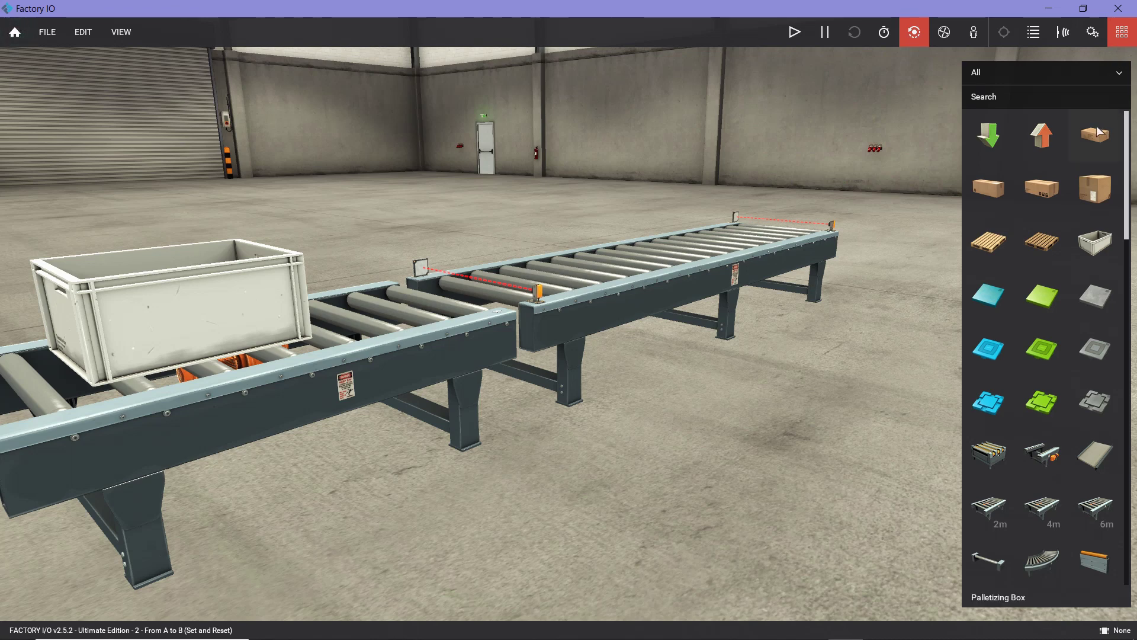
{"action": "scroll", "coordinate": [1090, 130], "scroll_direction": "down", "scroll_amount": 4}
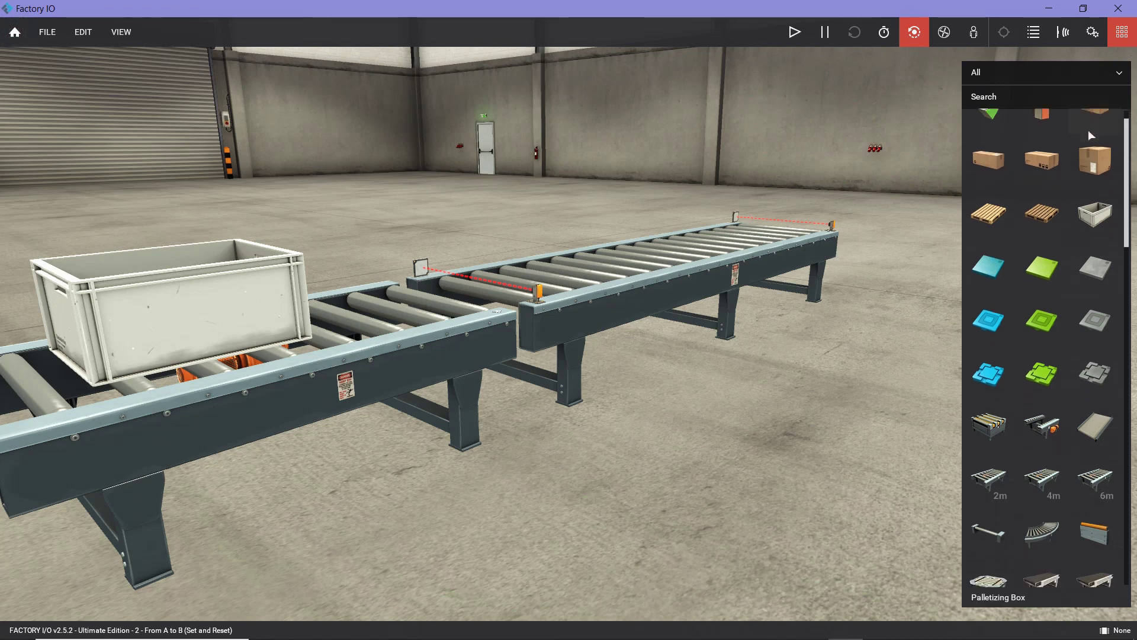
{"action": "scroll", "coordinate": [1079, 188], "scroll_direction": "down", "scroll_amount": 15}
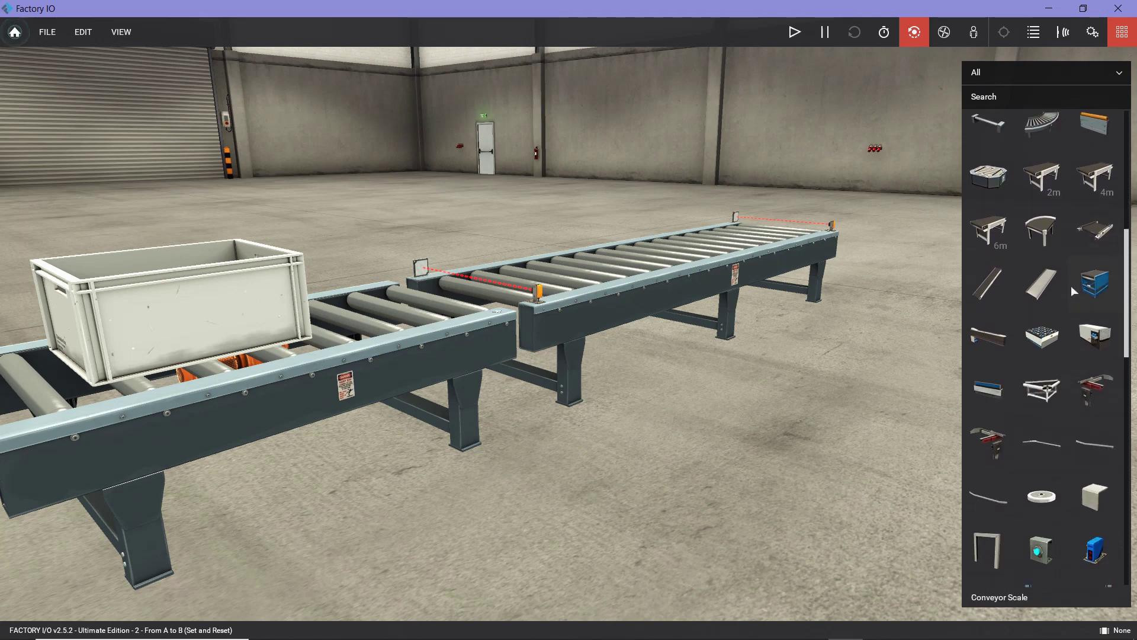
{"action": "scroll", "coordinate": [1069, 353], "scroll_direction": "down", "scroll_amount": 6}
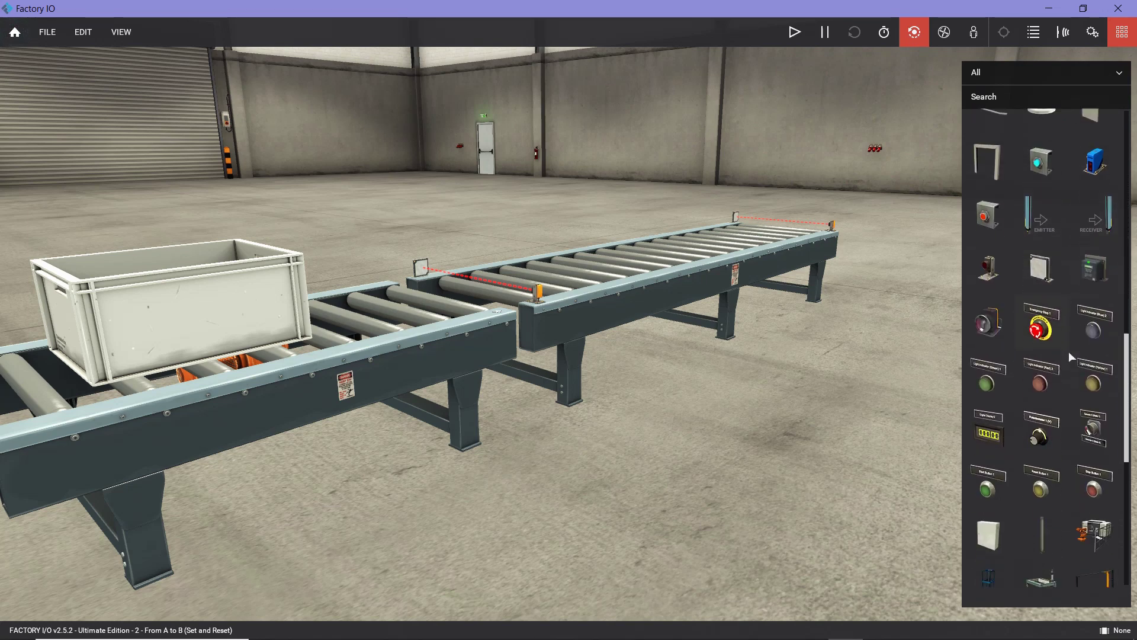
{"action": "left_click_drag", "start_coordinate": [994, 330], "coordinate": [763, 318]}
{"action": "right_click_drag", "start_coordinate": [763, 318], "coordinate": [516, 328]}
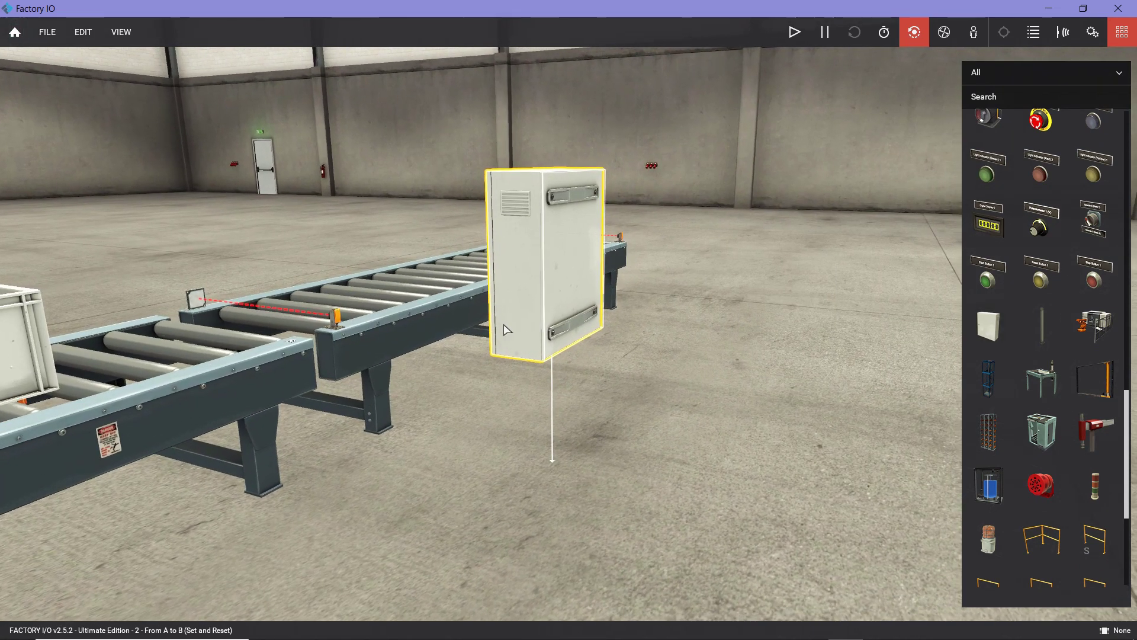
- Add the large green palletizer machine to the floor near the far end of the conveyors
{"action": "left_click_drag", "start_coordinate": [1060, 437], "coordinate": [791, 319]}
{"action": "scroll", "coordinate": [670, 239], "scroll_direction": "down", "scroll_amount": 5}
{"action": "right_click_drag", "start_coordinate": [635, 230], "coordinate": [645, 320]}
- Review the cabinet's rotation, translation and duplication options without applying any, and focus the camera on the cabinet
{"action": "right_click", "coordinate": [656, 295]}
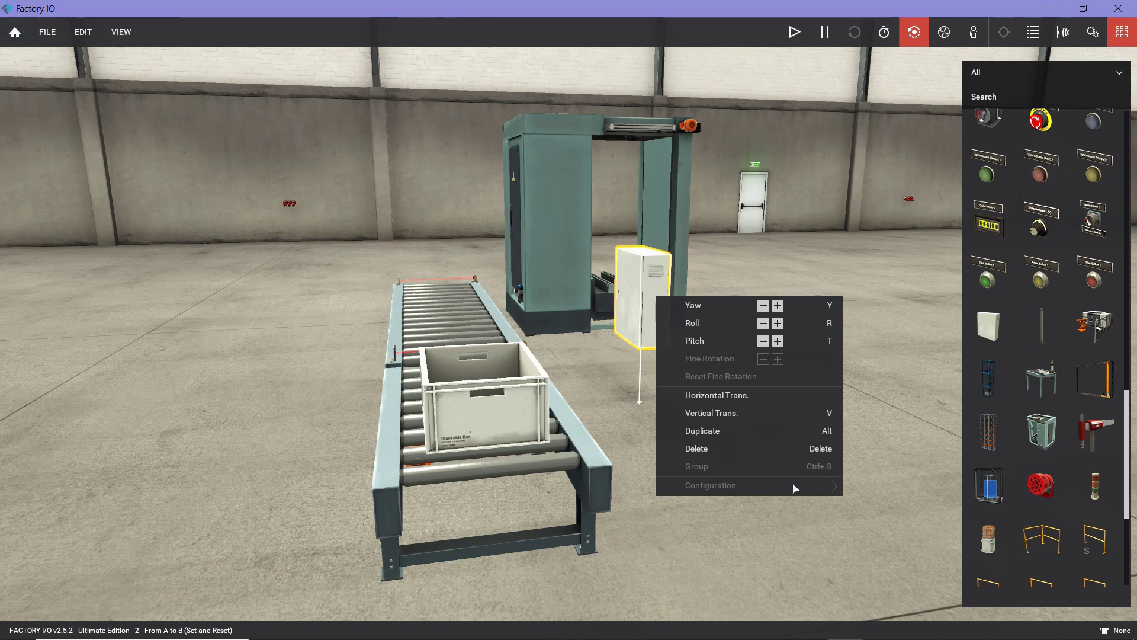
{"action": "left_click", "coordinate": [787, 252]}
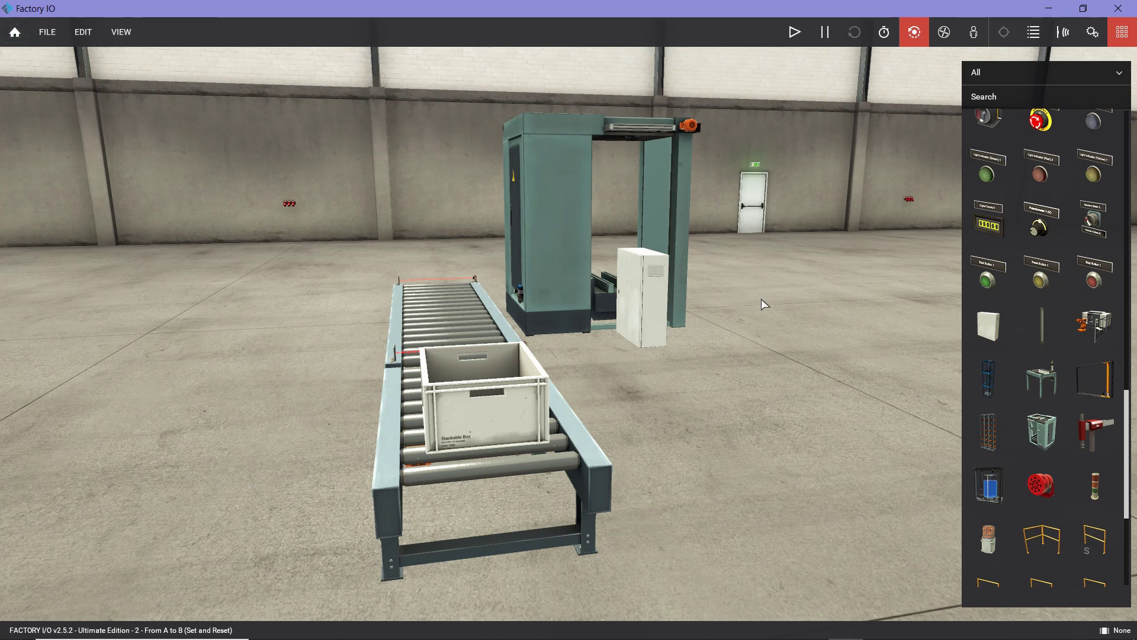
{"action": "right_click_drag", "start_coordinate": [761, 299], "coordinate": [613, 289]}
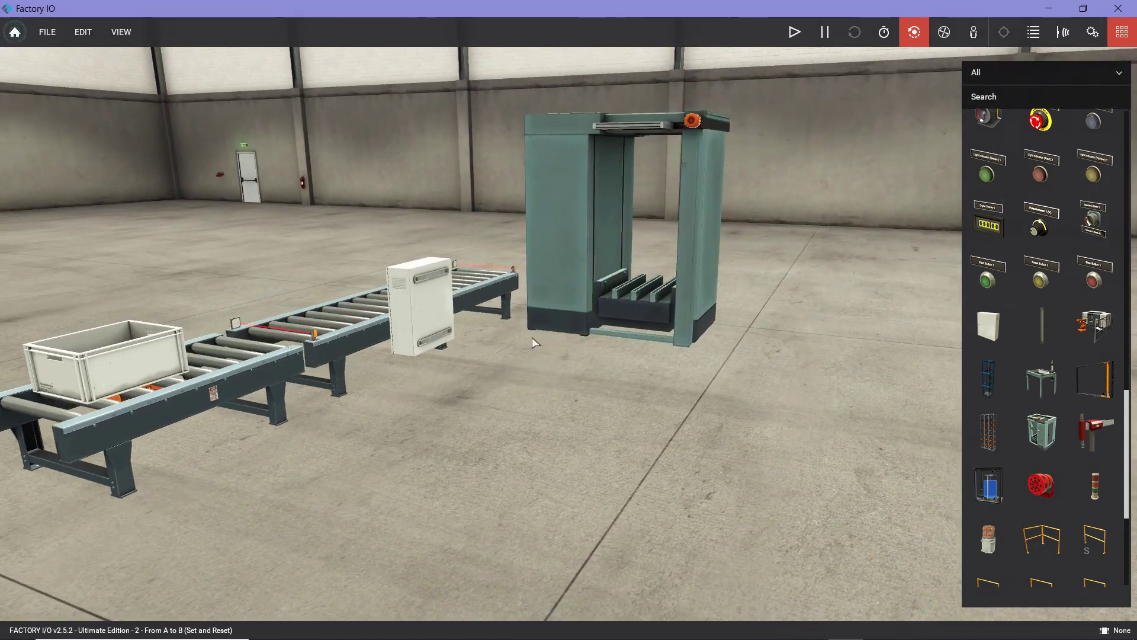
{"action": "double_click", "coordinate": [421, 308]}
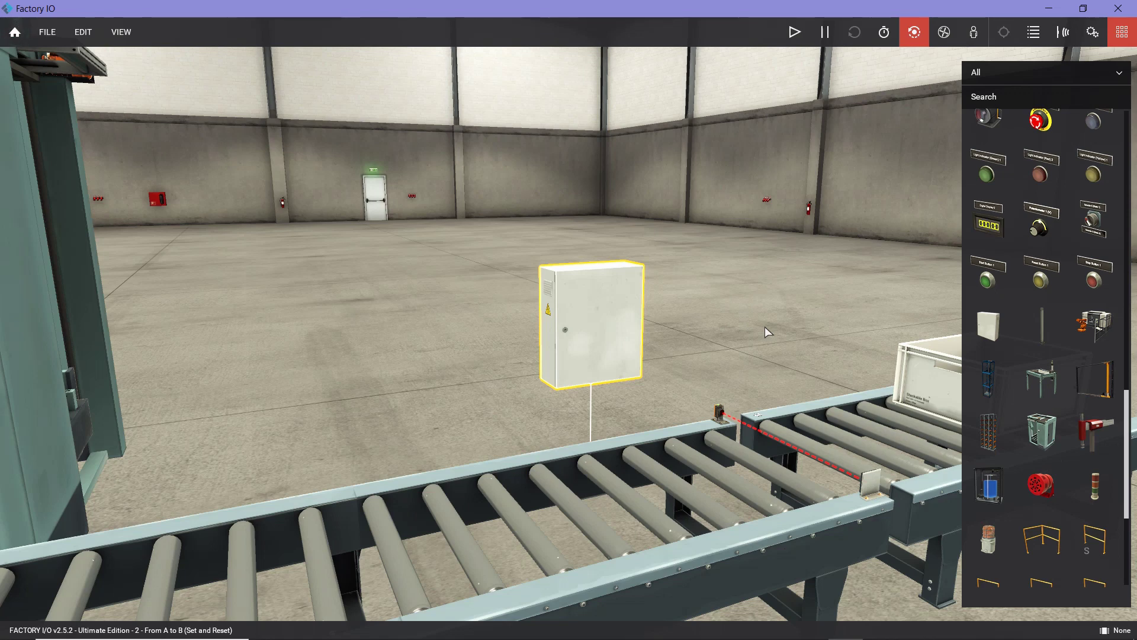
{"action": "scroll", "coordinate": [765, 326], "scroll_direction": "down", "scroll_amount": 3}
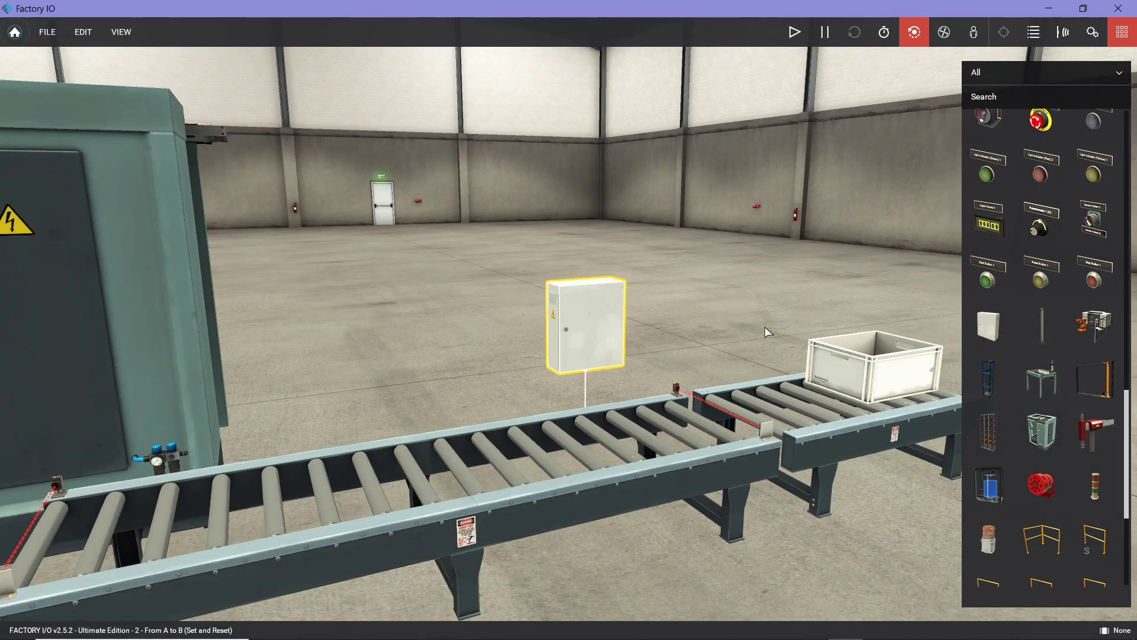
{"action": "scroll", "coordinate": [754, 311], "scroll_direction": "down", "scroll_amount": 3}
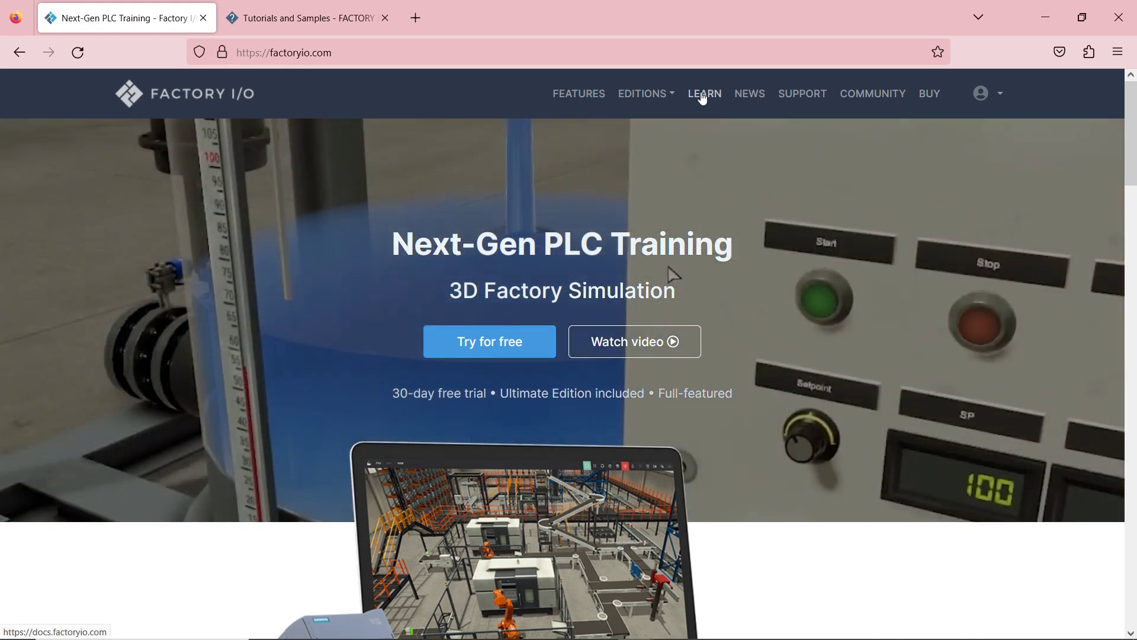
- Open the documentation from the Factory I/O website and look through its Getting Started guide
{"action": "left_click", "coordinate": [703, 94]}
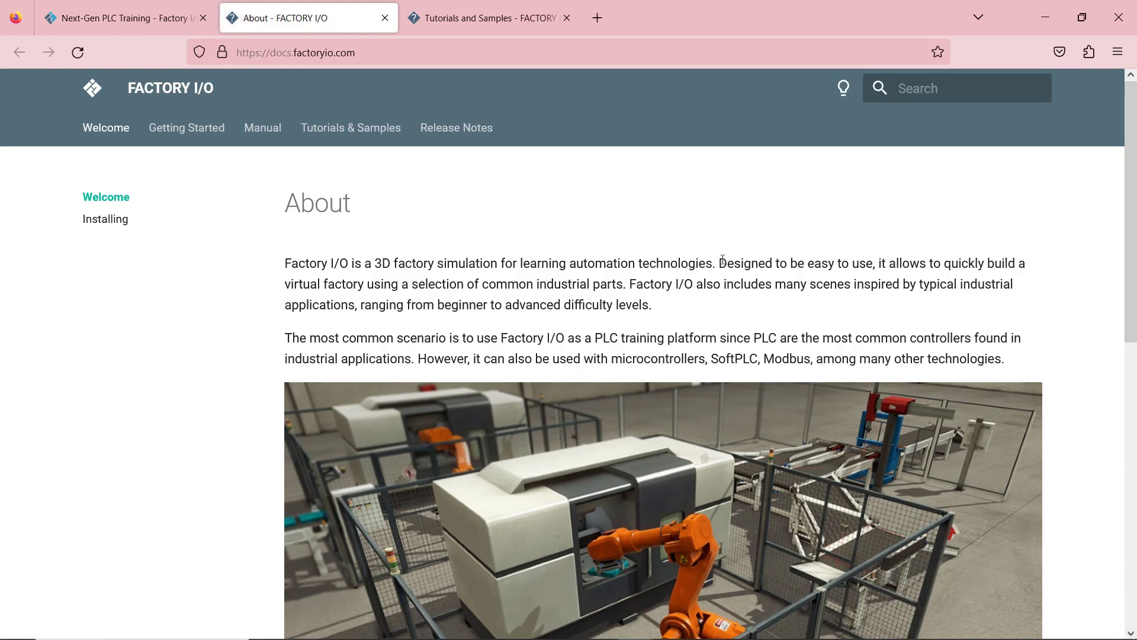
{"action": "scroll", "coordinate": [505, 245], "scroll_direction": "down", "scroll_amount": 5}
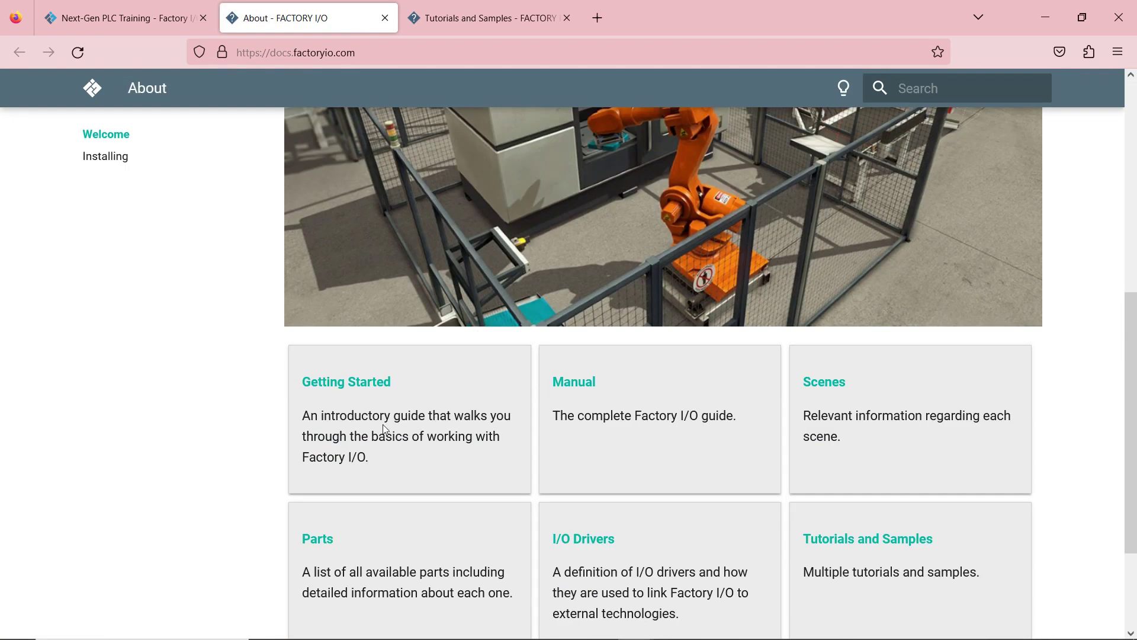
{"action": "left_click", "coordinate": [348, 384]}
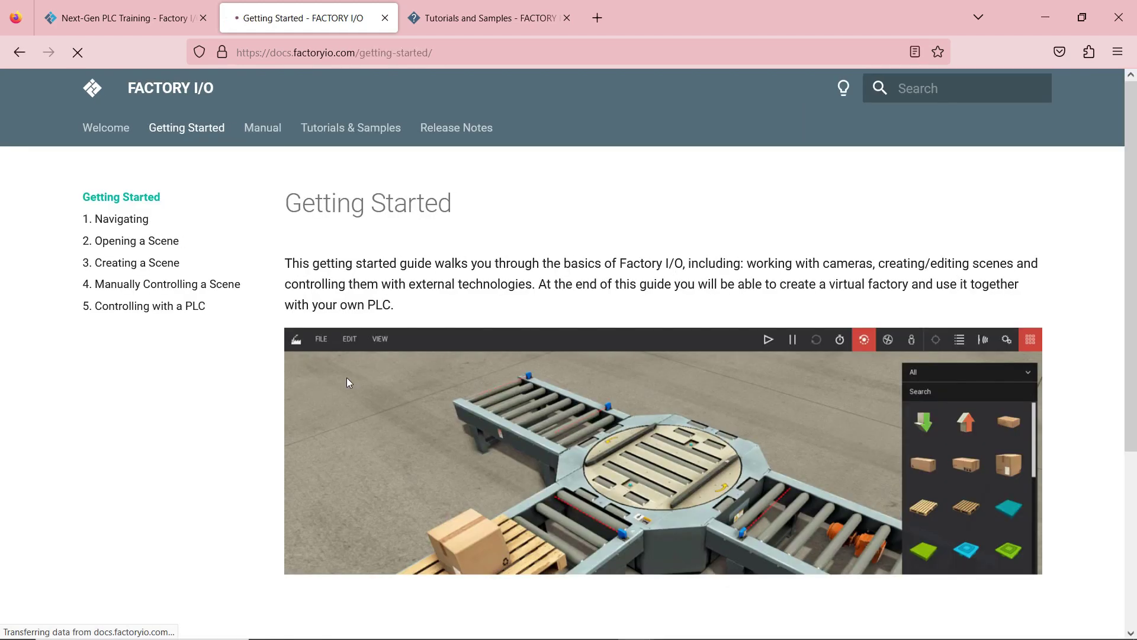
{"action": "scroll", "coordinate": [947, 356], "scroll_direction": "down", "scroll_amount": 3}
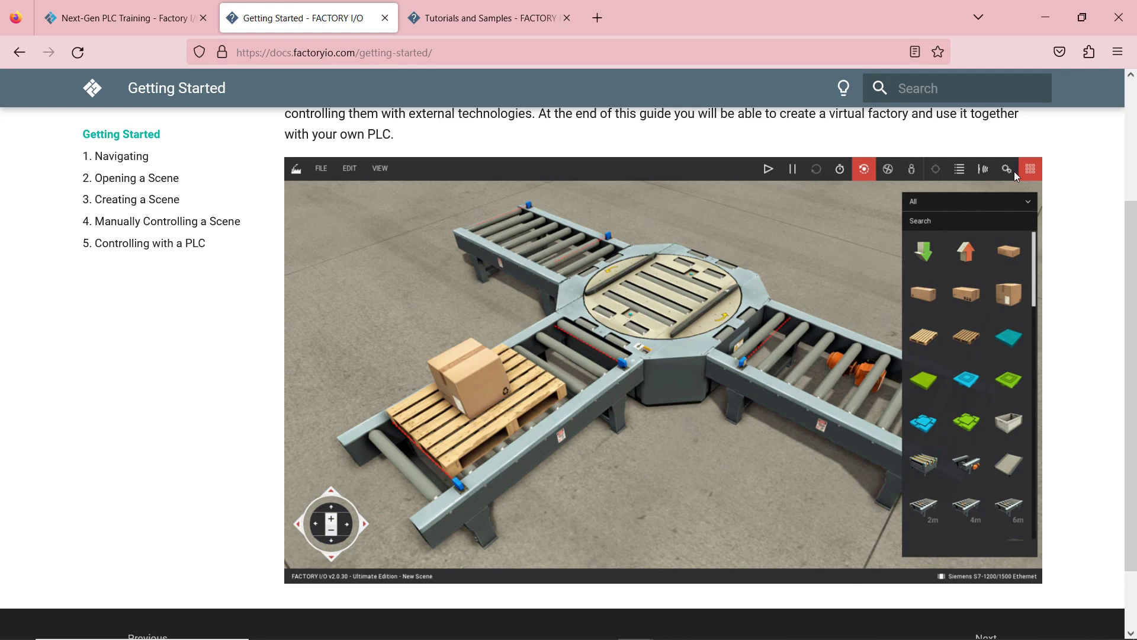
{"action": "scroll", "coordinate": [1029, 229], "scroll_direction": "down", "scroll_amount": 2}
{"action": "scroll", "coordinate": [131, 207], "scroll_direction": "up", "scroll_amount": 5}
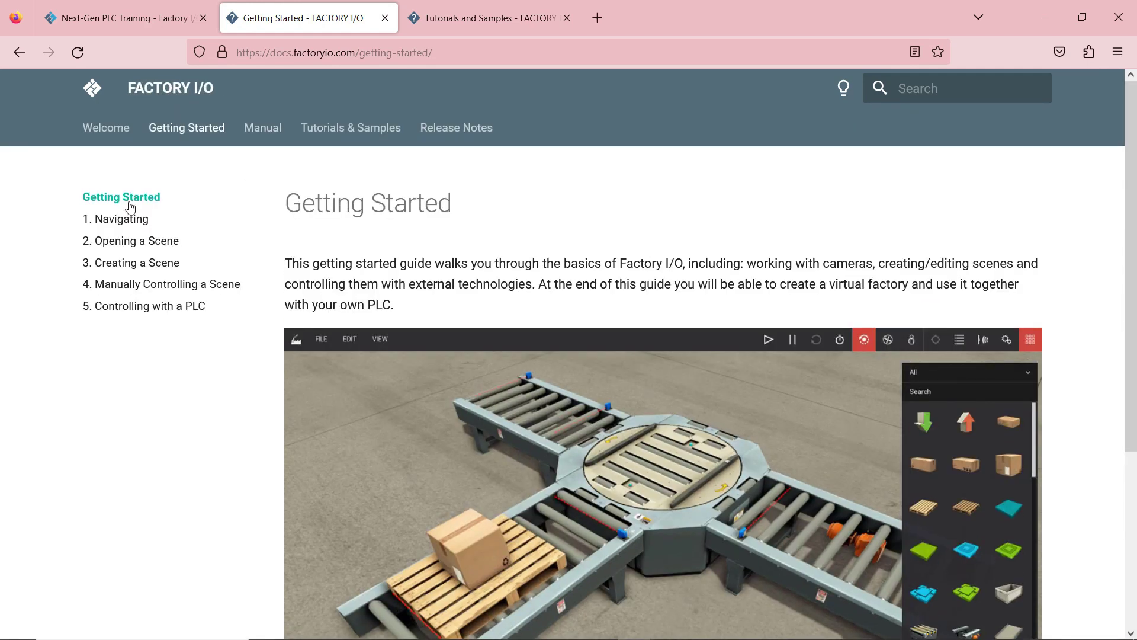
- Read the Navigating chapter, covering the Orbit, Fly and First Person cameras and their control tables
{"action": "left_click", "coordinate": [119, 220]}
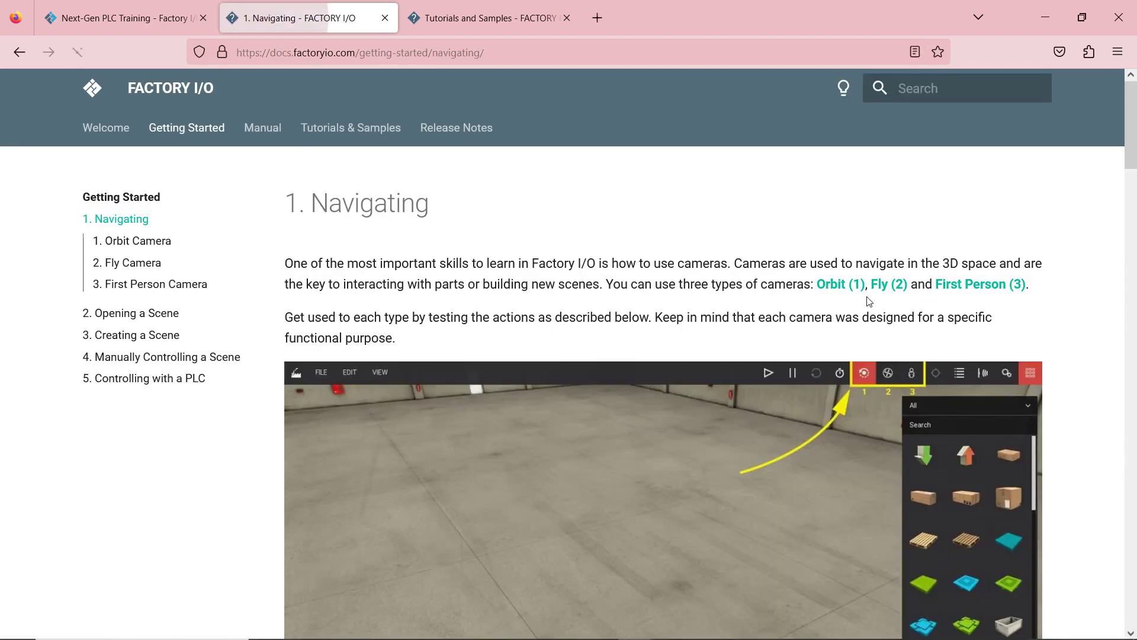
{"action": "scroll", "coordinate": [868, 300], "scroll_direction": "down", "scroll_amount": 3}
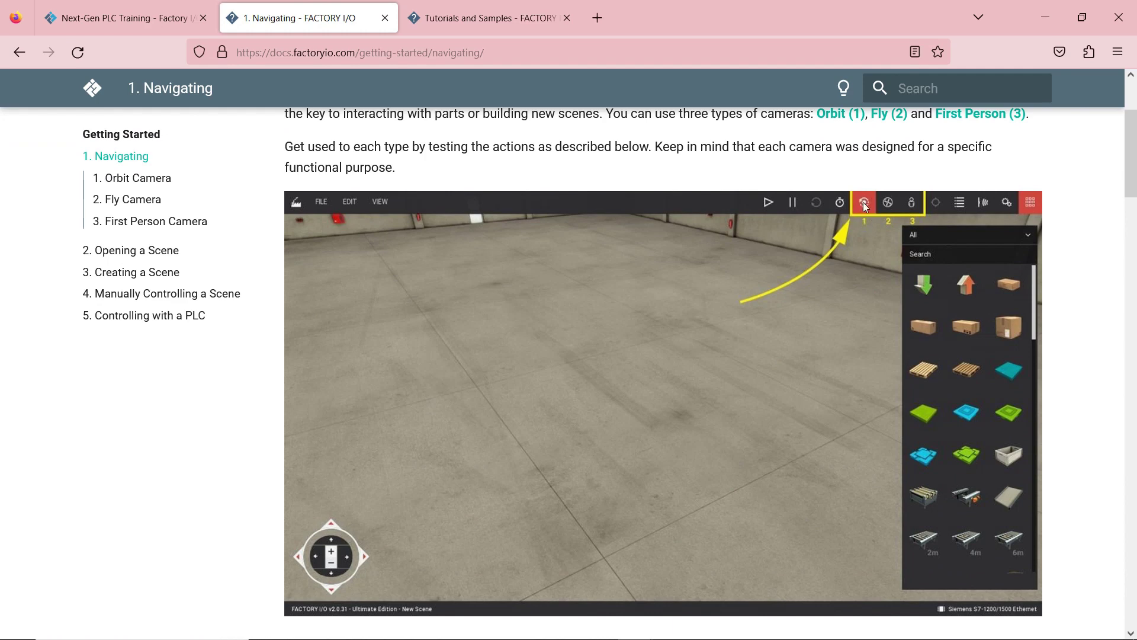
{"action": "scroll", "coordinate": [866, 207], "scroll_direction": "up", "scroll_amount": 2}
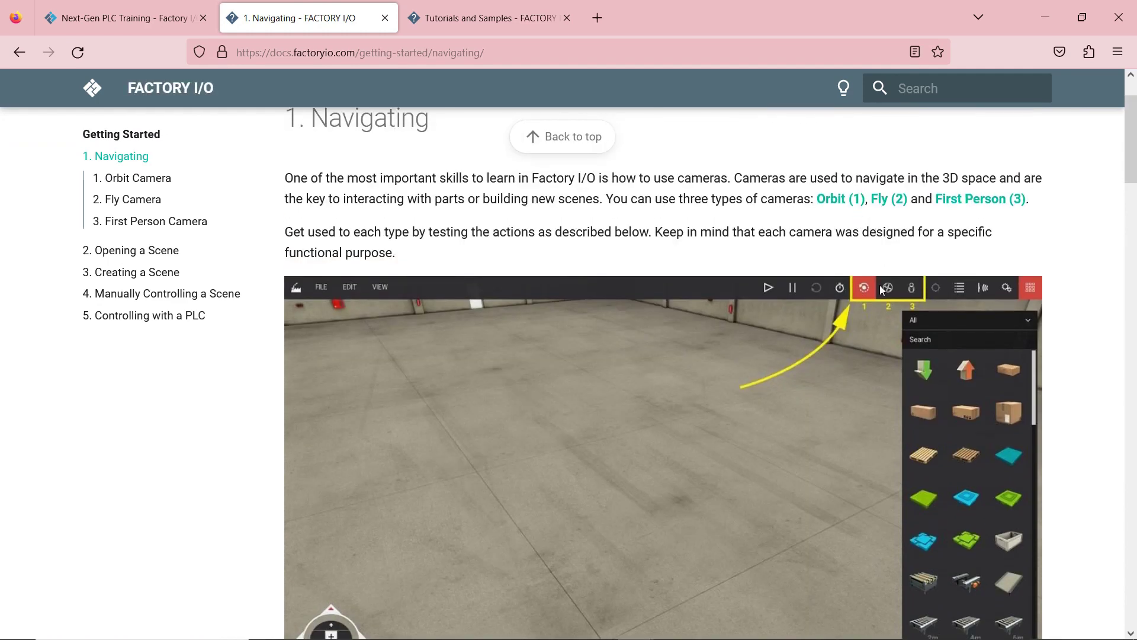
{"action": "scroll", "coordinate": [1000, 284], "scroll_direction": "down", "scroll_amount": 12}
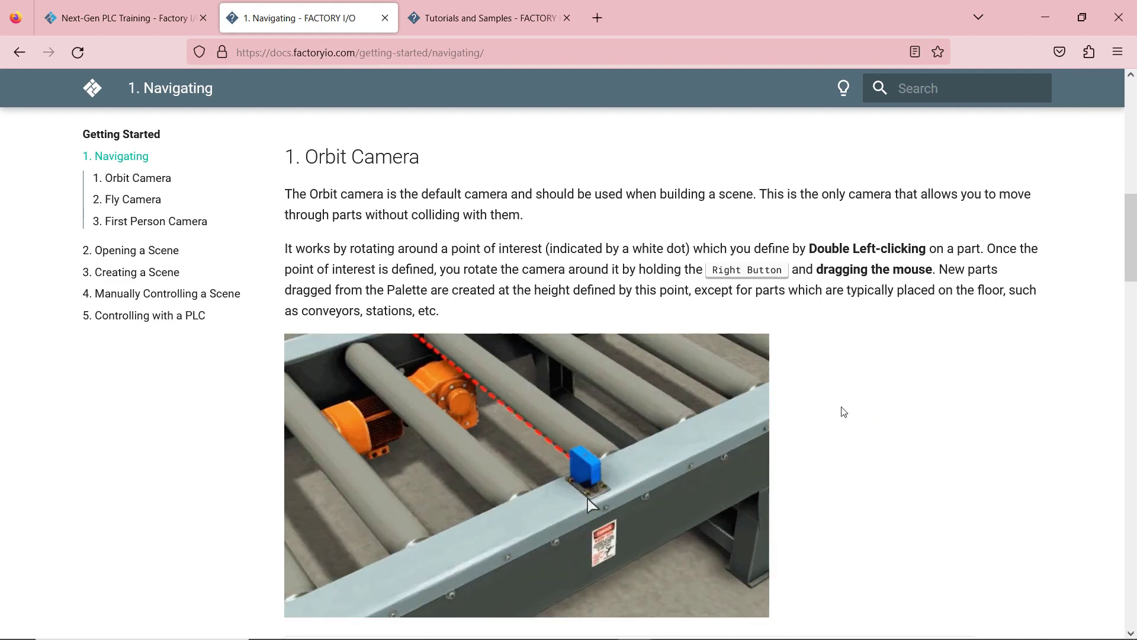
{"action": "scroll", "coordinate": [864, 403], "scroll_direction": "down", "scroll_amount": 12}
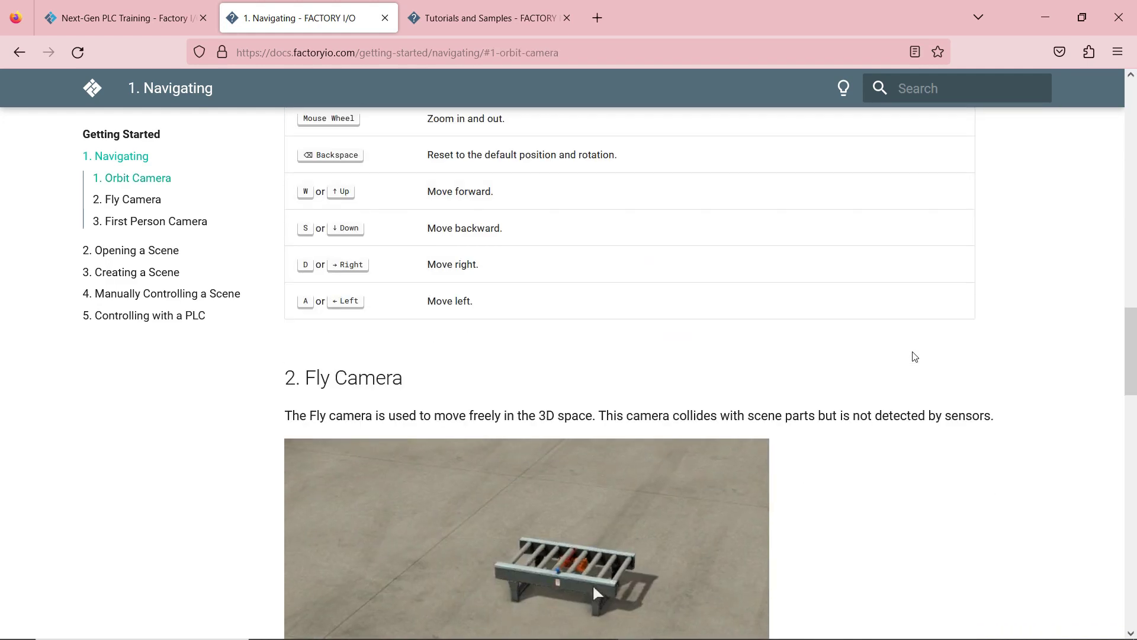
{"action": "scroll", "coordinate": [914, 356], "scroll_direction": "down", "scroll_amount": 7}
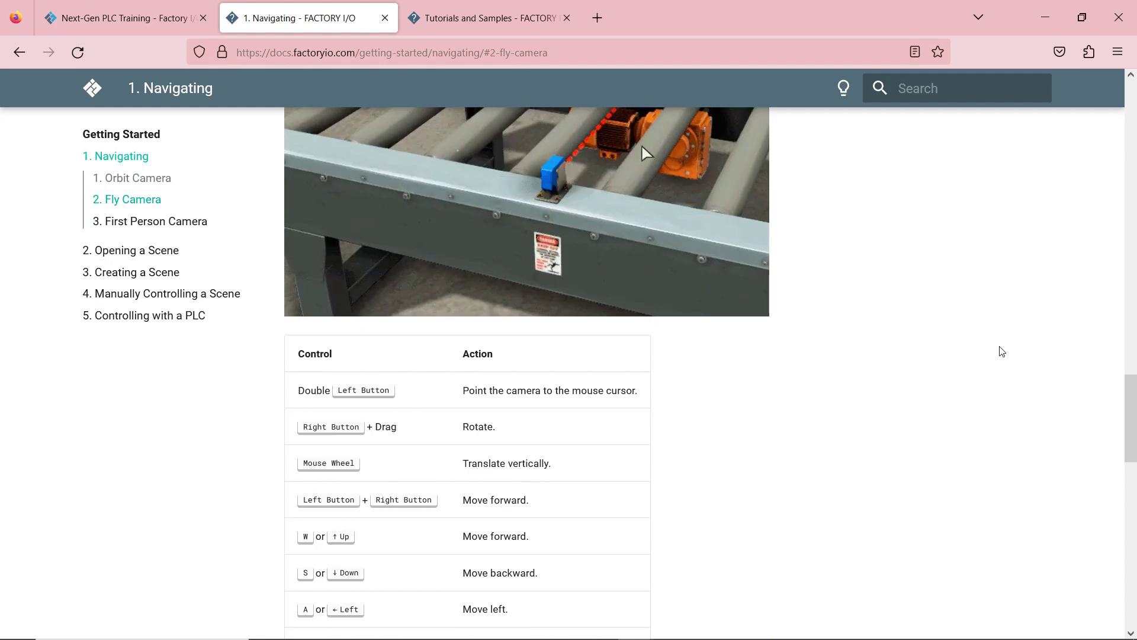
{"action": "scroll", "coordinate": [1001, 351], "scroll_direction": "down", "scroll_amount": 10}
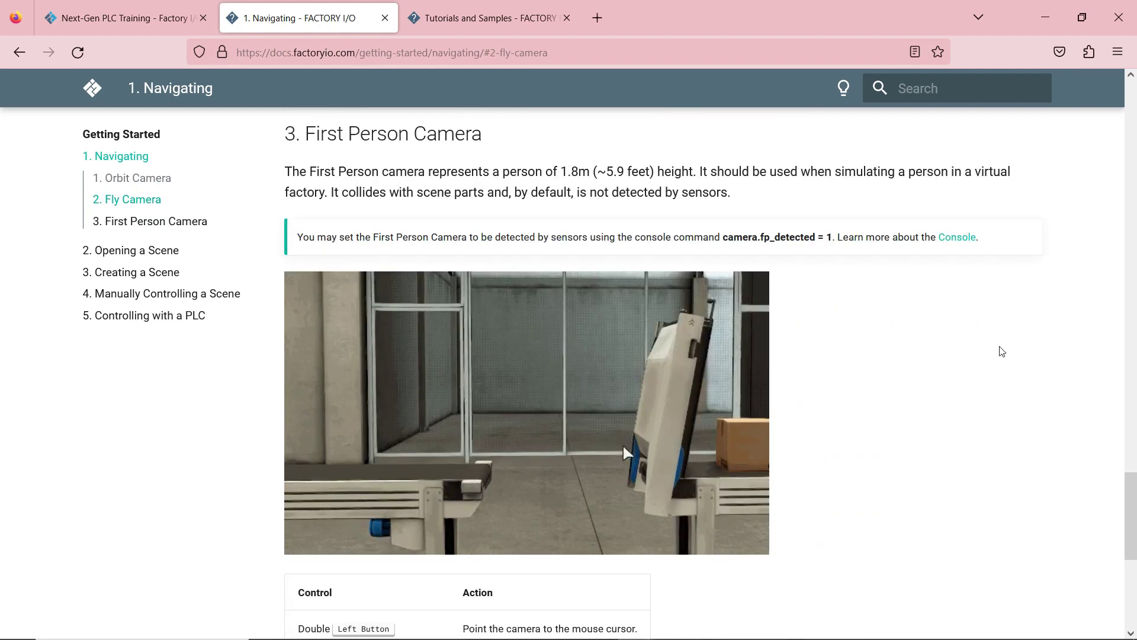
{"action": "scroll", "coordinate": [1001, 352], "scroll_direction": "down", "scroll_amount": 2}
{"action": "scroll", "coordinate": [1001, 352], "scroll_direction": "down", "scroll_amount": 1}
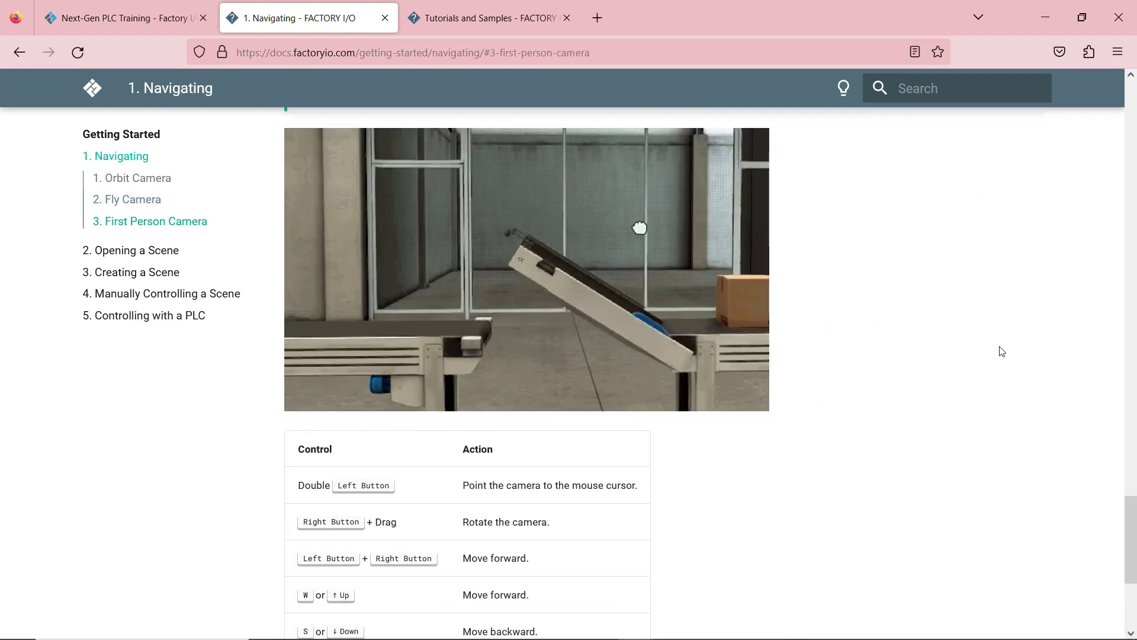
{"action": "scroll", "coordinate": [1001, 352], "scroll_direction": "down", "scroll_amount": 4}
{"action": "scroll", "coordinate": [1127, 291], "scroll_direction": "up", "scroll_amount": 15}
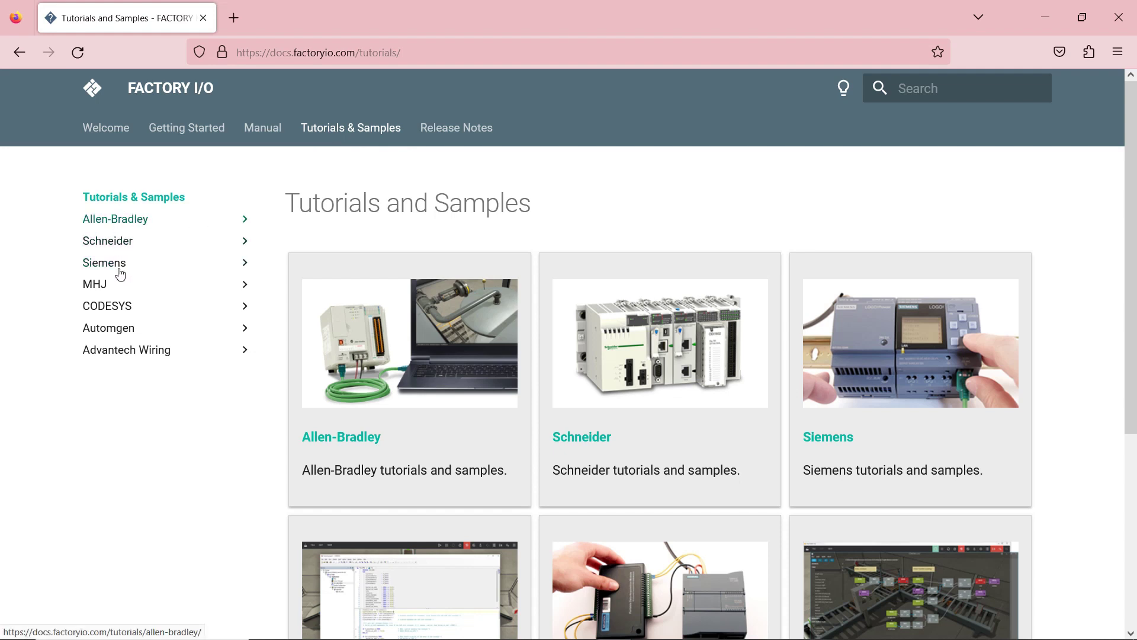
- Open the Allen-Bradley tutorials and samples and review the controller families covered
{"action": "left_click", "coordinate": [352, 444]}
{"action": "scroll", "coordinate": [1031, 438], "scroll_direction": "down", "scroll_amount": 1}
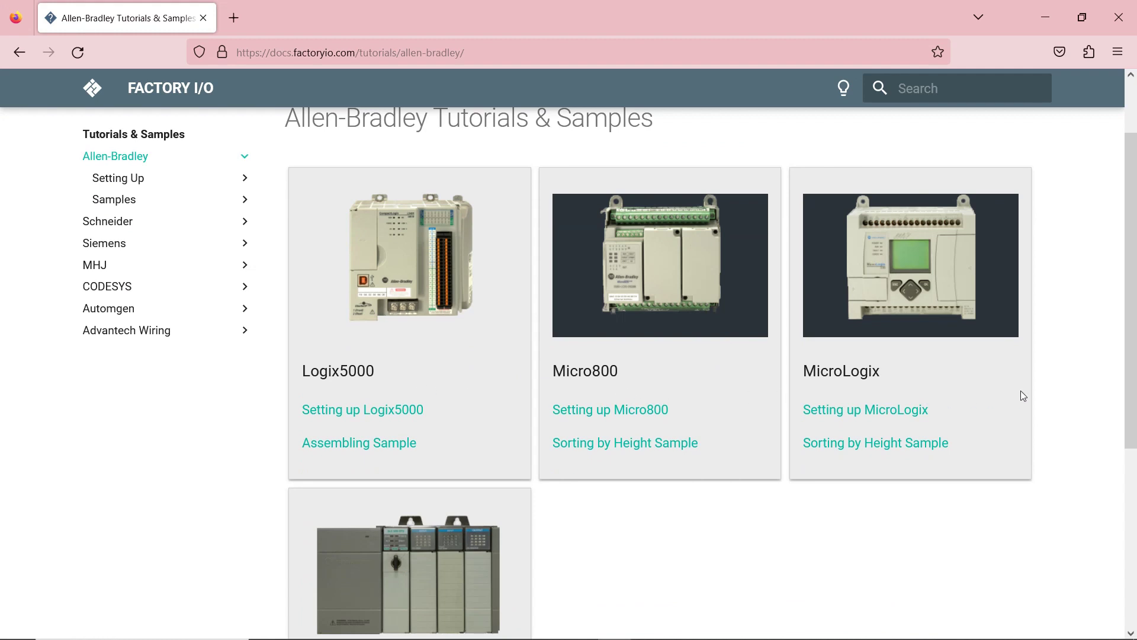
{"action": "scroll", "coordinate": [1007, 382], "scroll_direction": "down", "scroll_amount": 2}
{"action": "scroll", "coordinate": [905, 363], "scroll_direction": "down", "scroll_amount": 3}
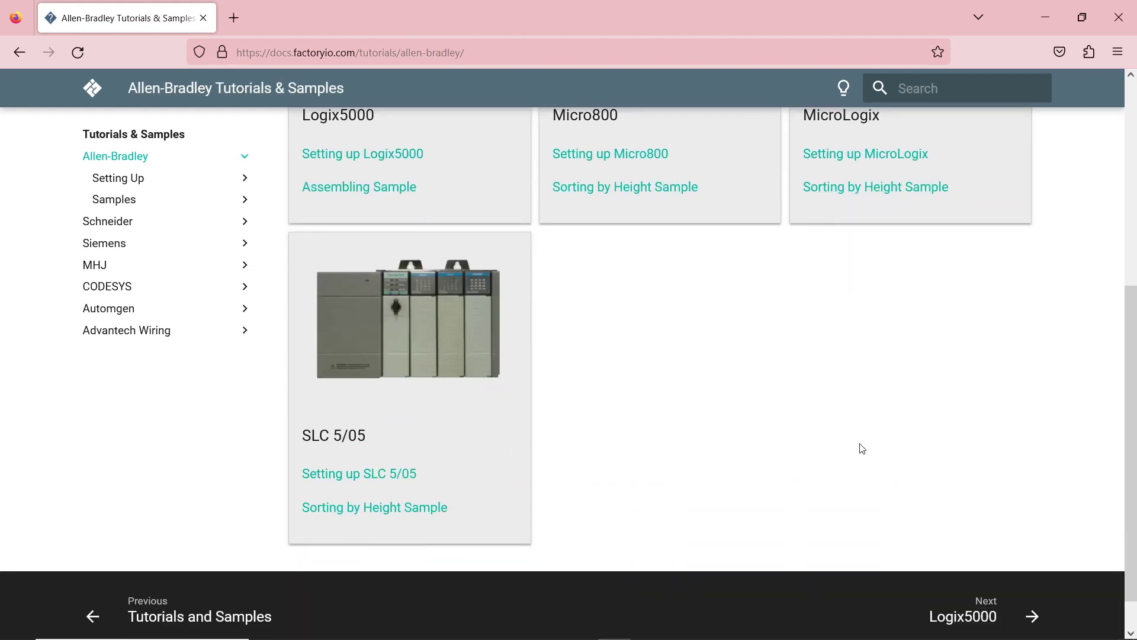
{"action": "scroll", "coordinate": [862, 449], "scroll_direction": "up", "scroll_amount": 3}
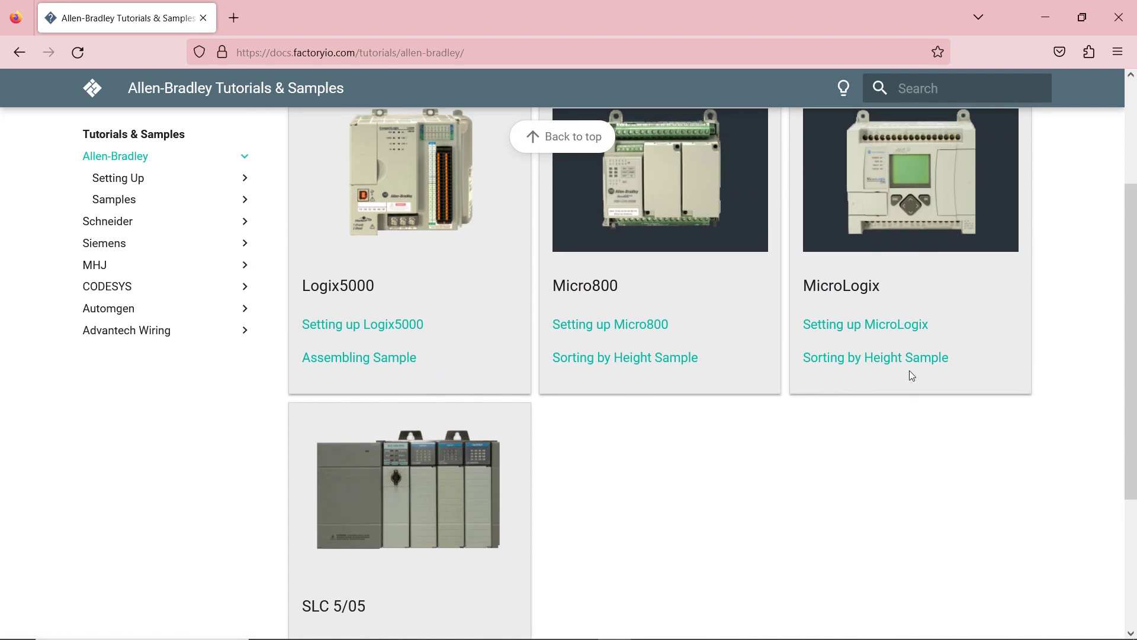
- Open the Micro800 Sorting by Height sample and review its requirements, download, video and first instructions
{"action": "left_click", "coordinate": [644, 366]}
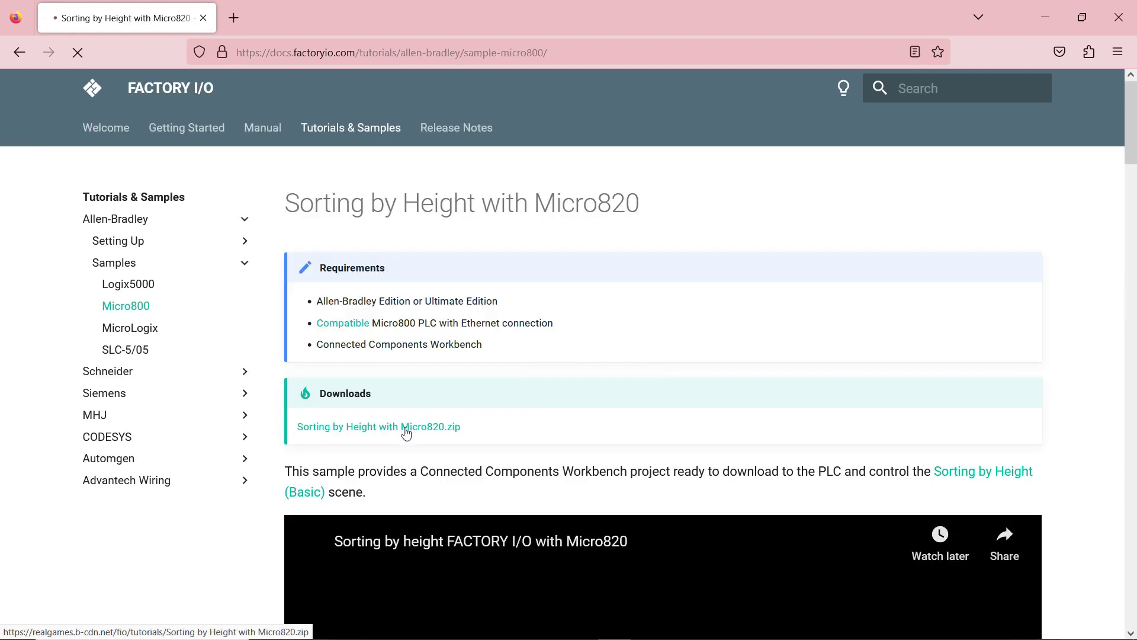
{"action": "scroll", "coordinate": [1066, 346], "scroll_direction": "down", "scroll_amount": 4}
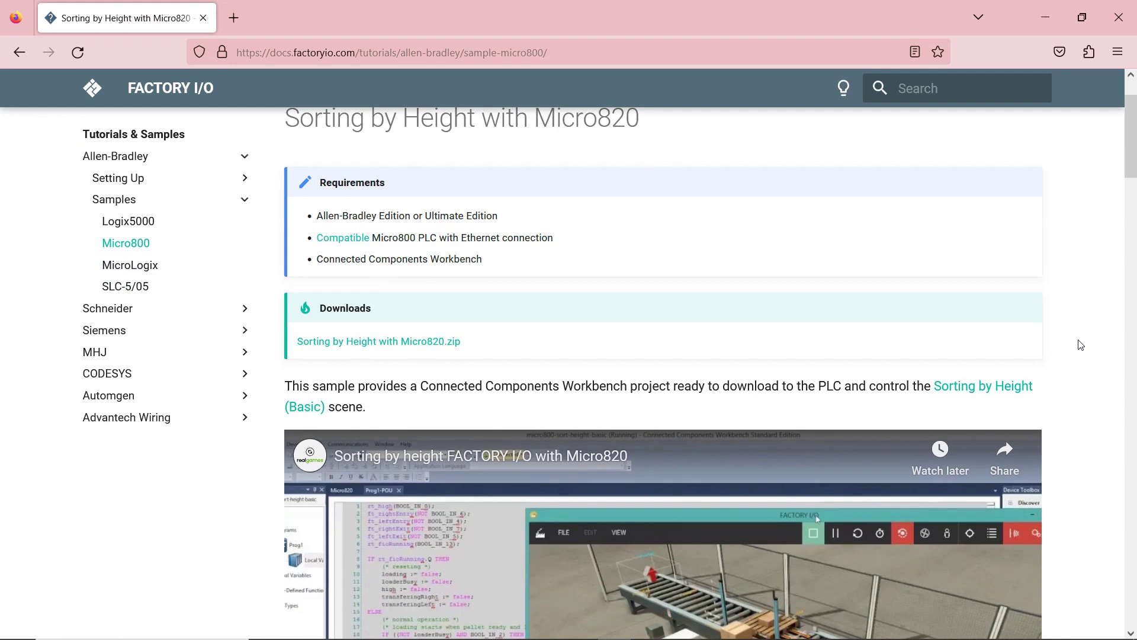
{"action": "scroll", "coordinate": [596, 343], "scroll_direction": "down", "scroll_amount": 2}
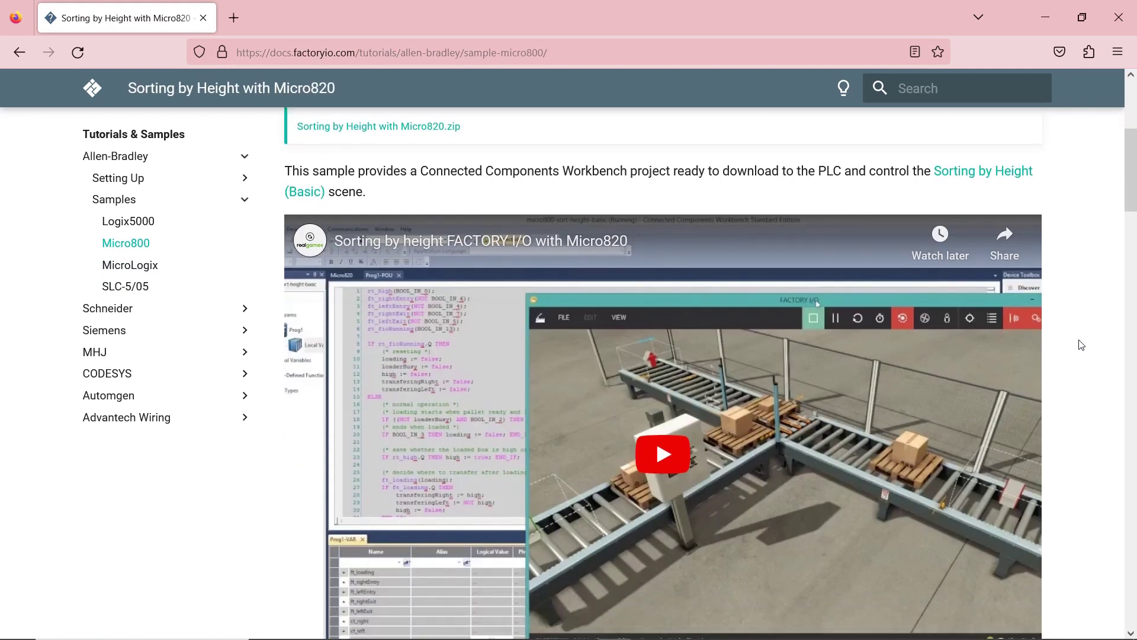
{"action": "scroll", "coordinate": [595, 343], "scroll_direction": "down", "scroll_amount": 2}
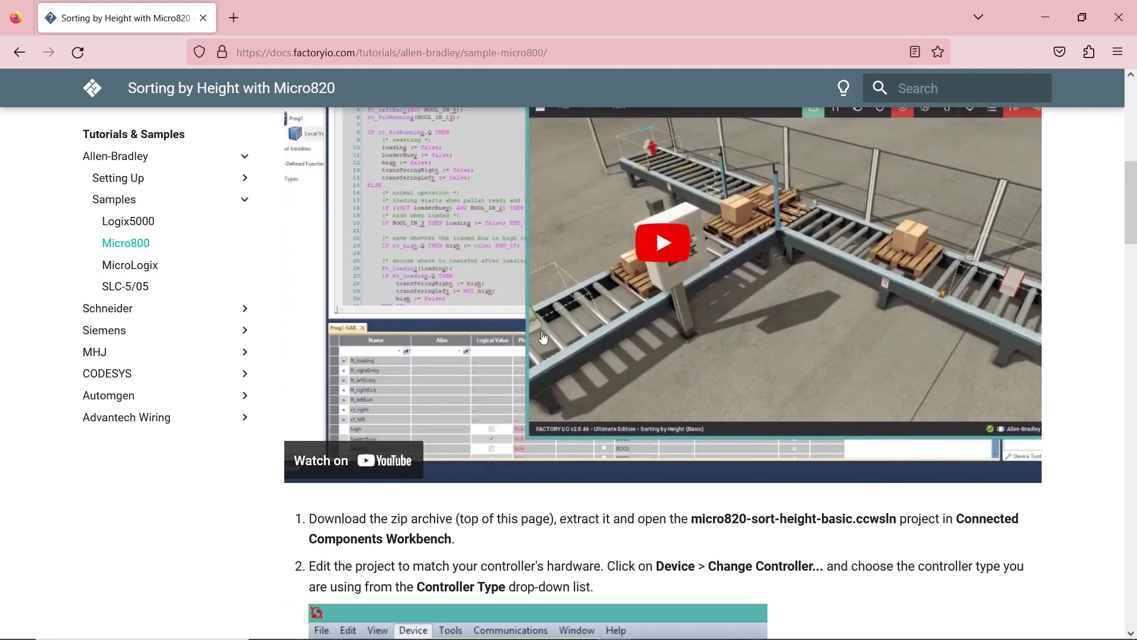
{"action": "scroll", "coordinate": [578, 344], "scroll_direction": "up", "scroll_amount": 5}
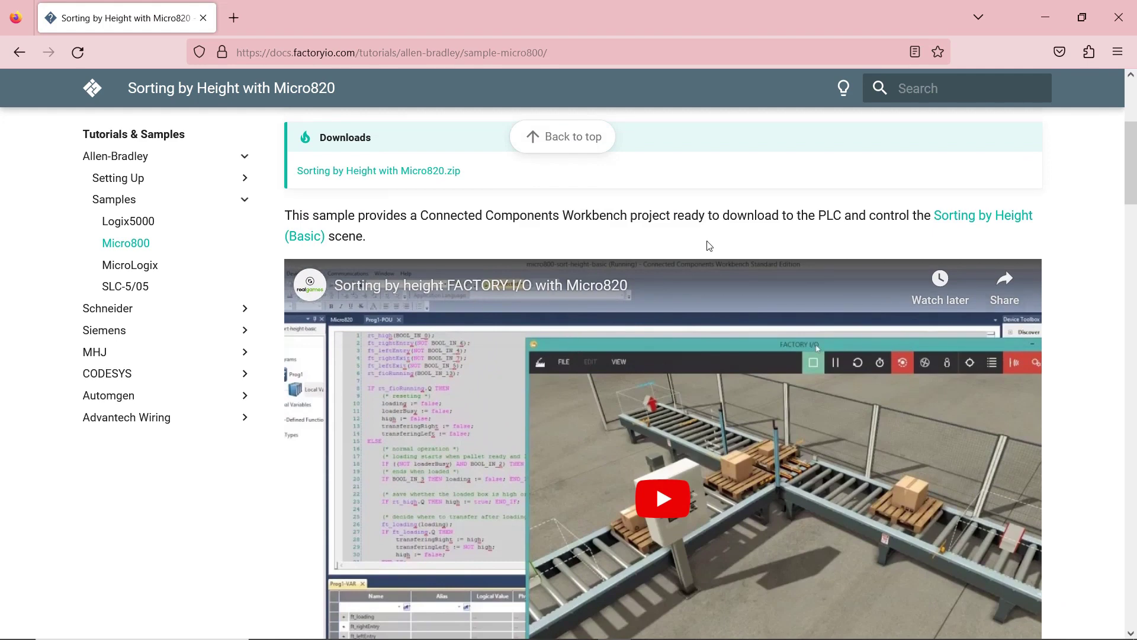
- Return to the Allen-Bradley overview and open Schneider's Unity Pro Soft PLC through Modbus TCP/IP tutorial
{"action": "left_click", "coordinate": [19, 53]}
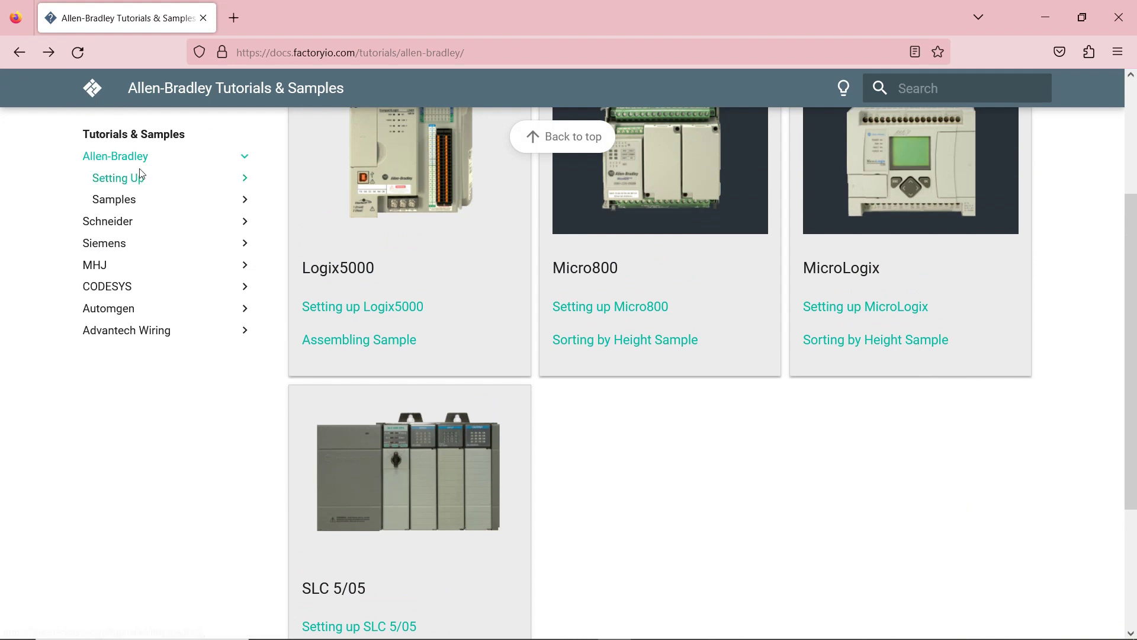
{"action": "scroll", "coordinate": [1134, 385], "scroll_direction": "up", "scroll_amount": 3}
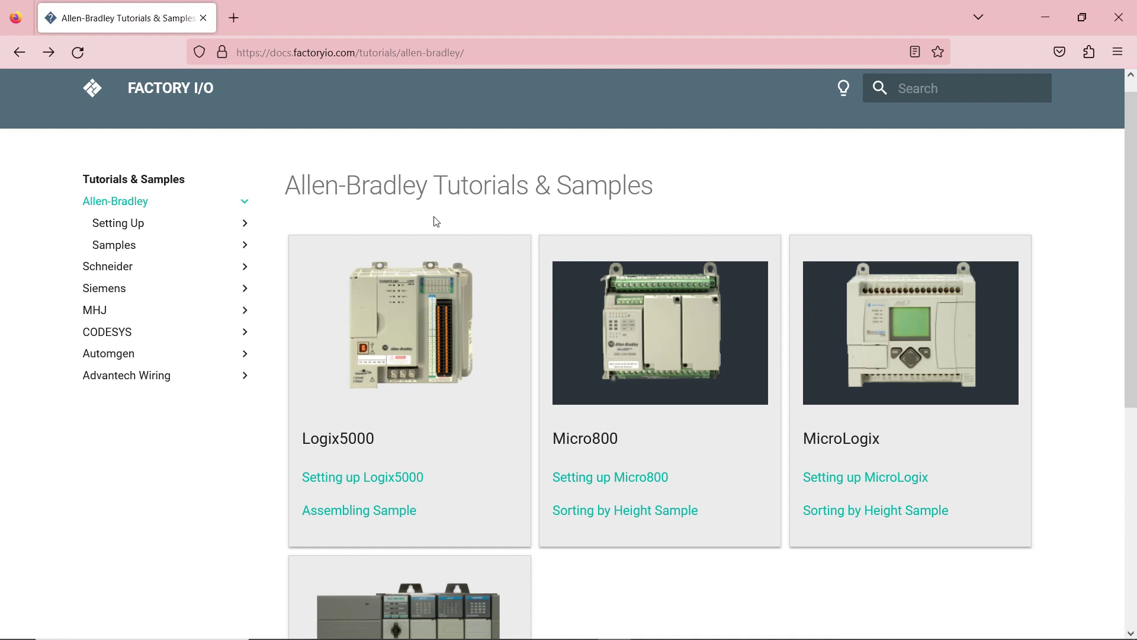
{"action": "left_click", "coordinate": [116, 277]}
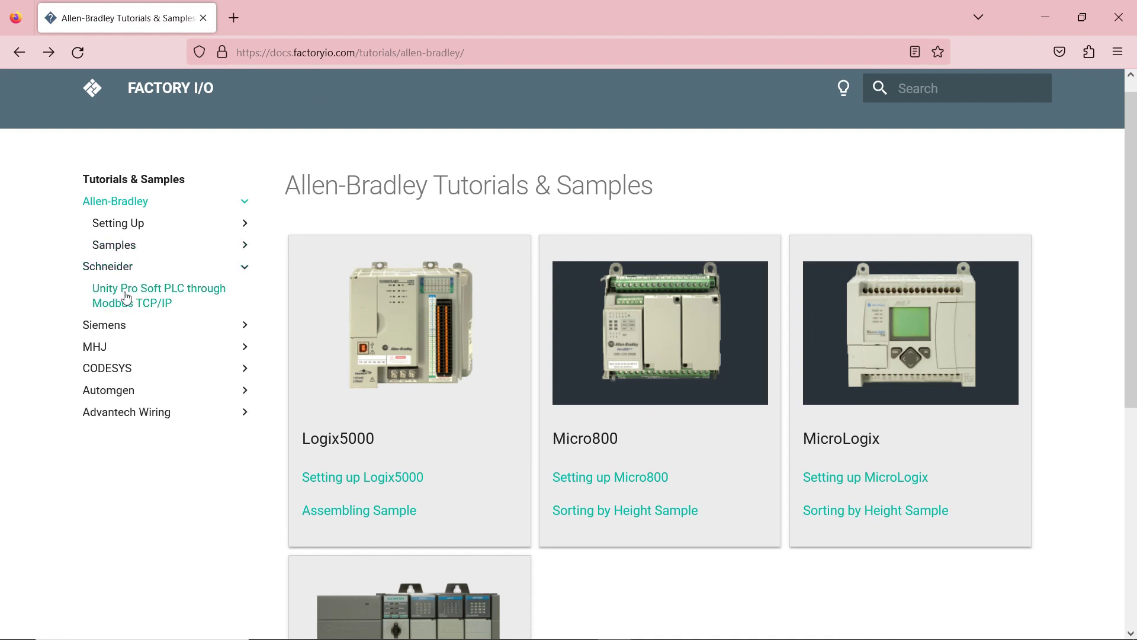
{"action": "left_click", "coordinate": [92, 298]}
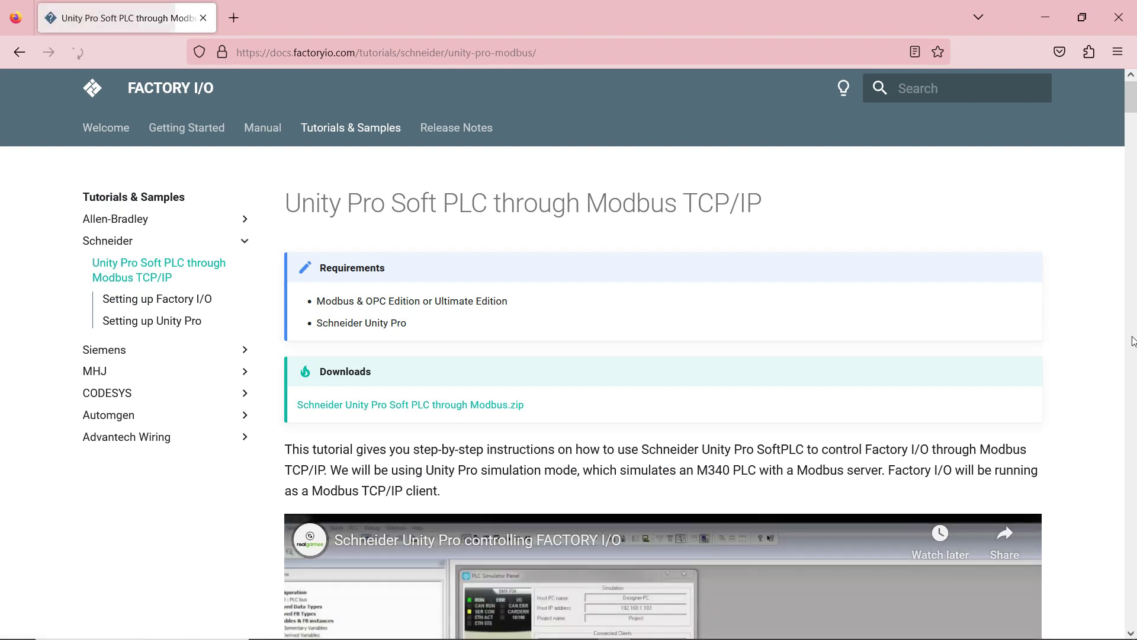
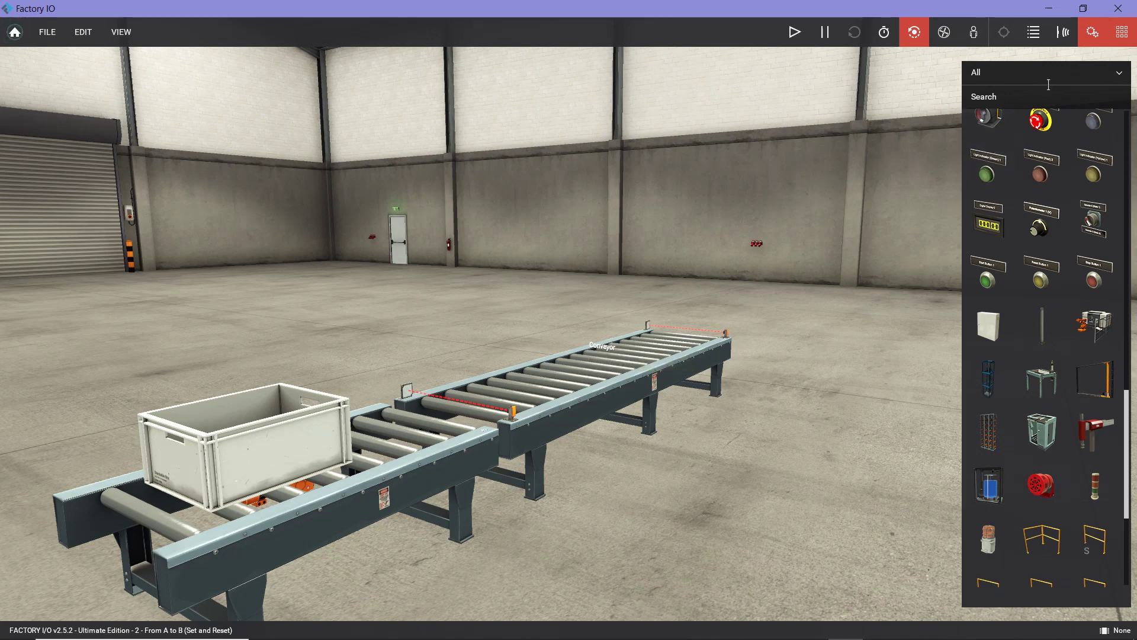
- Switch to Factory I/O, show the sensor tags in the From A to B (Set and Reset) scene and view them up close
{"action": "left_click", "coordinate": [1062, 39]}
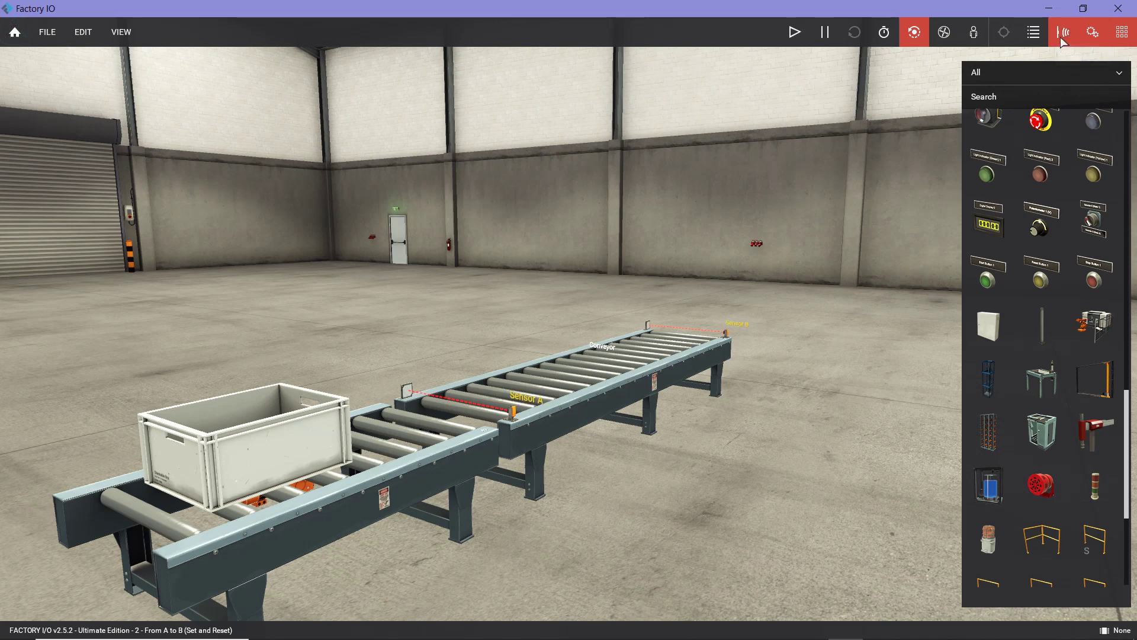
{"action": "scroll", "coordinate": [585, 417], "scroll_direction": "up", "scroll_amount": 3}
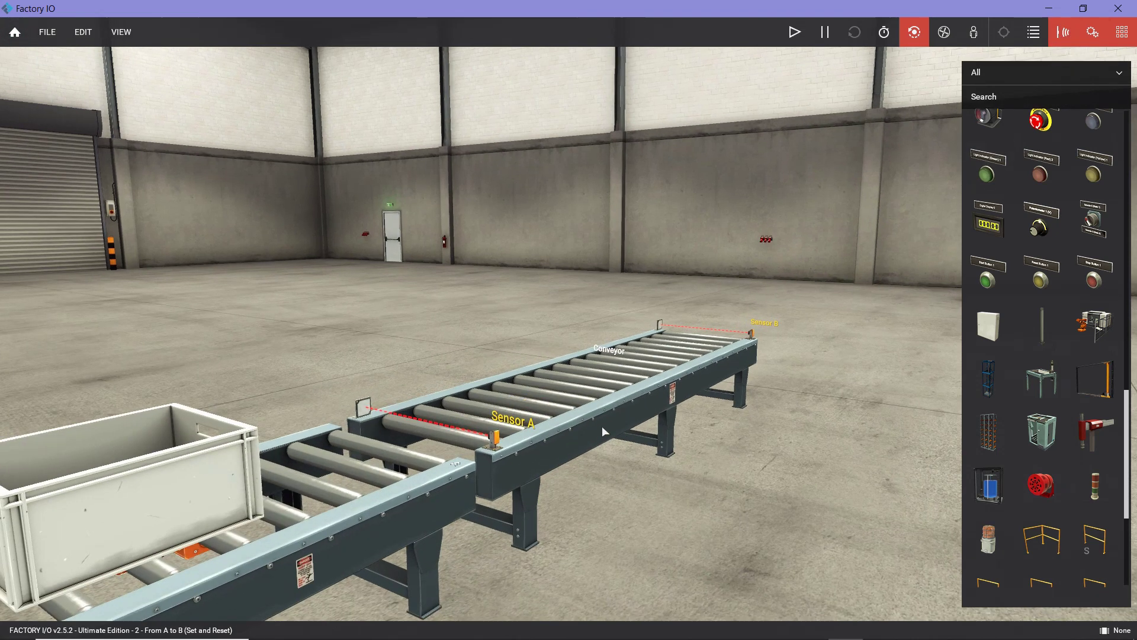
{"action": "right_click_drag", "start_coordinate": [601, 425], "coordinate": [606, 456]}
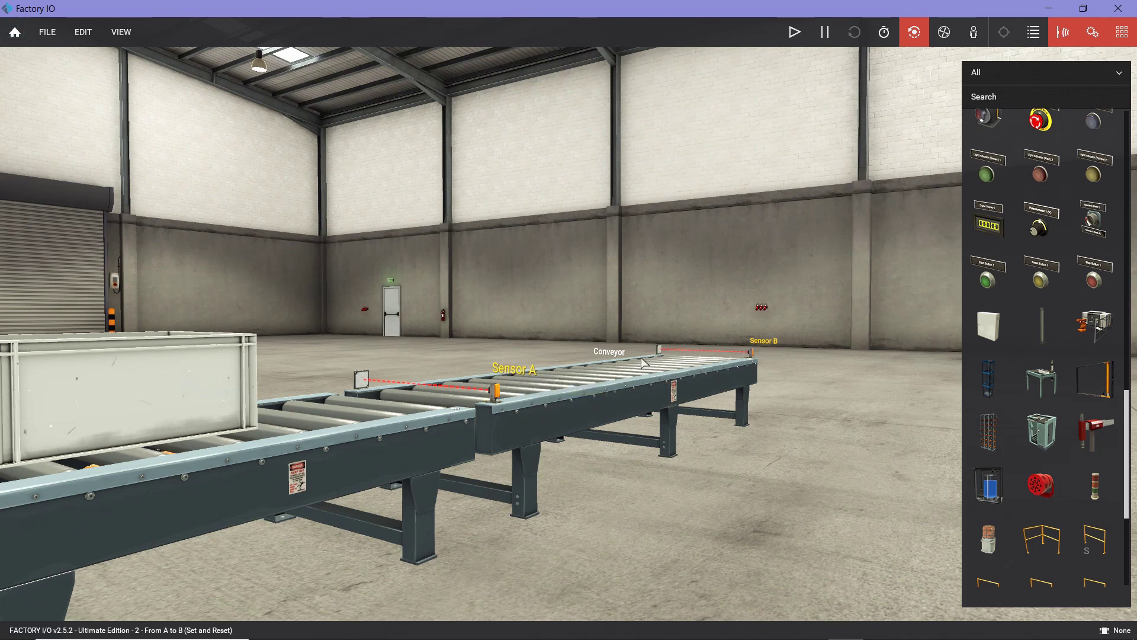
- Pin the Sensor A tag for monitoring and inspect its editable name without changing it
{"action": "left_click", "coordinate": [523, 376]}
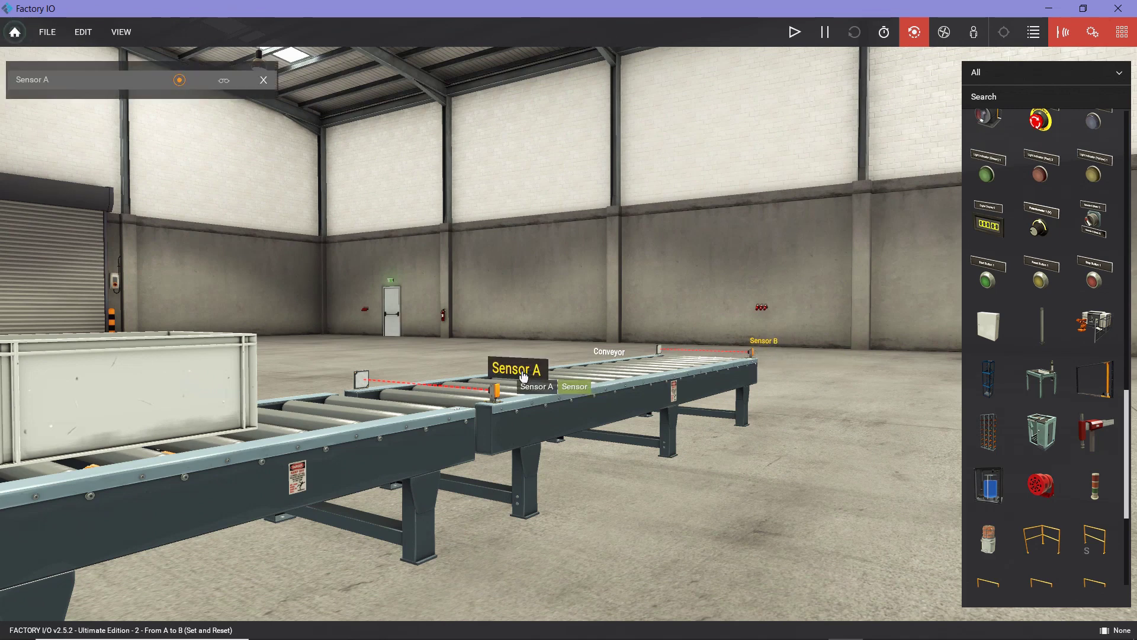
{"action": "left_click", "coordinate": [69, 82]}
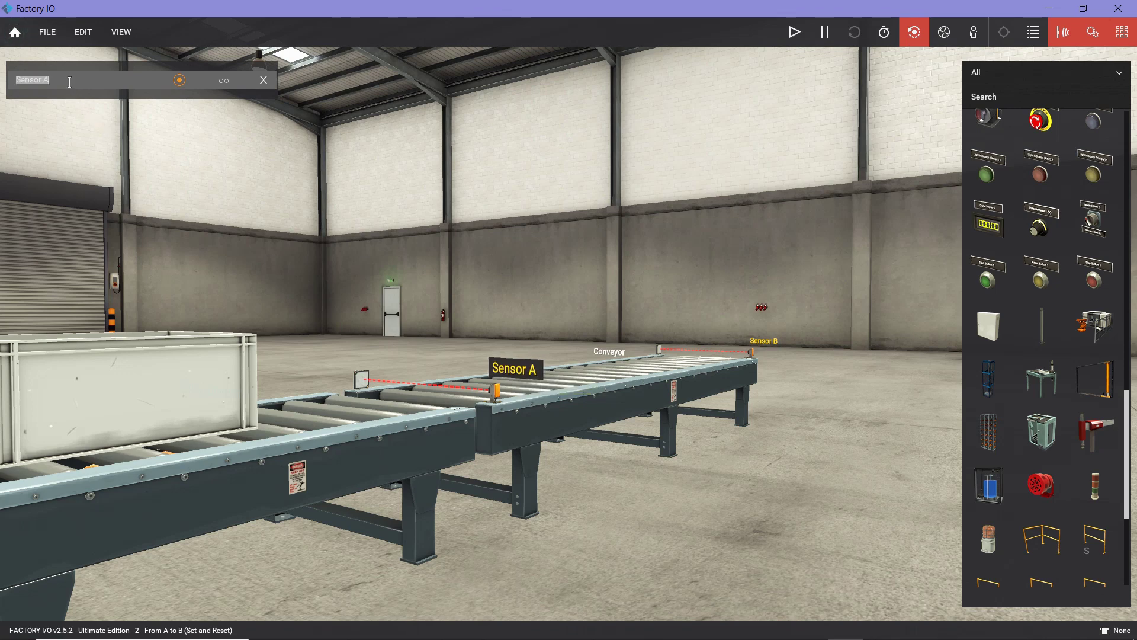
{"action": "left_click", "coordinate": [66, 80]}
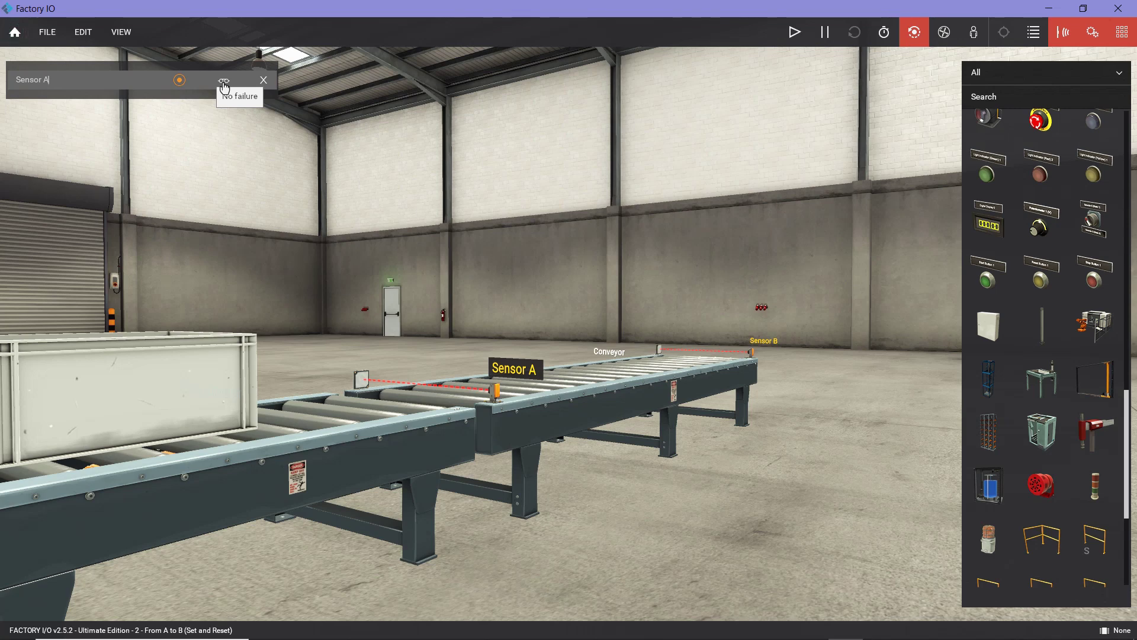
- Pin the Conveyor tag alongside Sensor A and bring the whole conveyor line back into view
{"action": "left_click", "coordinate": [617, 360]}
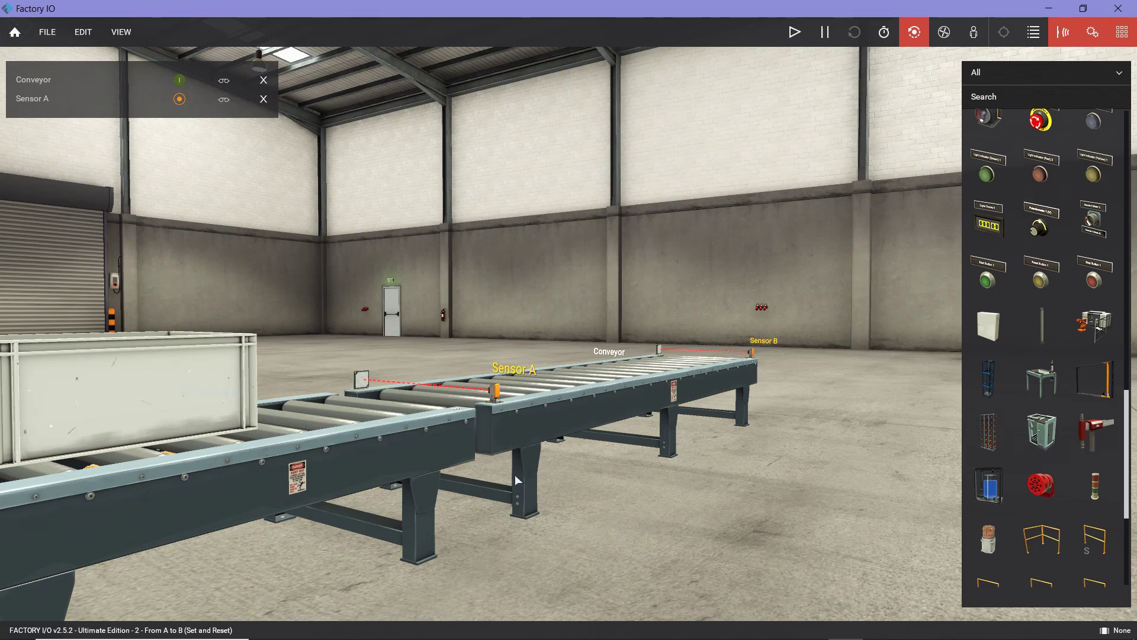
{"action": "scroll", "coordinate": [554, 432], "scroll_direction": "down", "scroll_amount": 5}
{"action": "right_click_drag", "start_coordinate": [541, 385], "coordinate": [600, 450]}
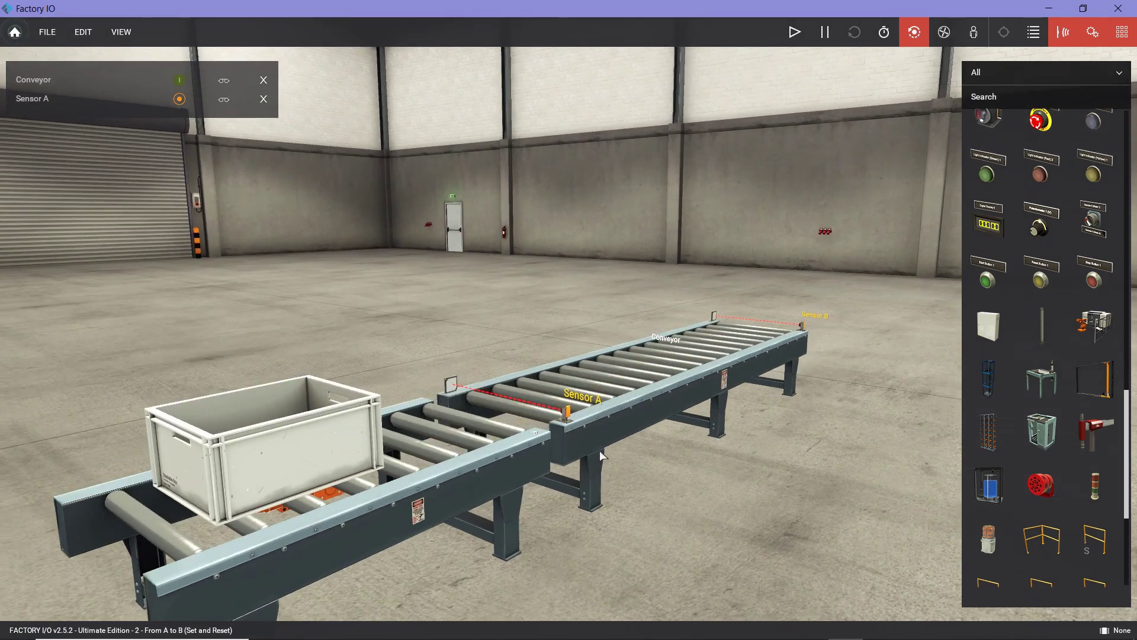
- Open the scene's driver settings and choose Allen-Bradley Micro800 as the I/O driver
{"action": "scroll", "coordinate": [599, 450], "scroll_direction": "up", "scroll_amount": 2}
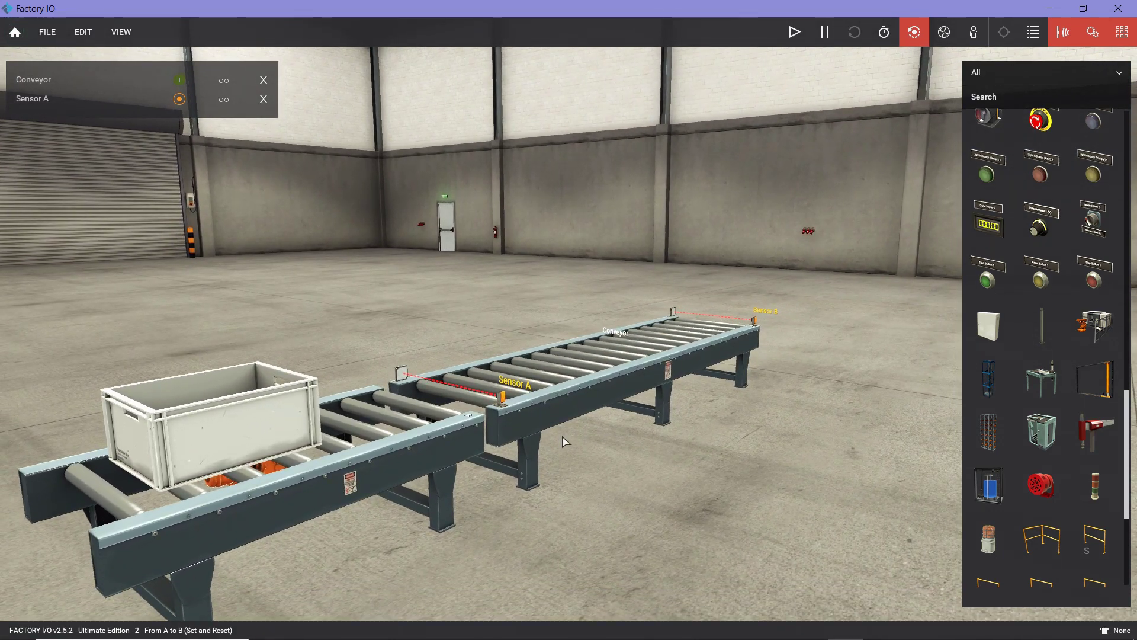
{"action": "left_click", "coordinate": [54, 37]}
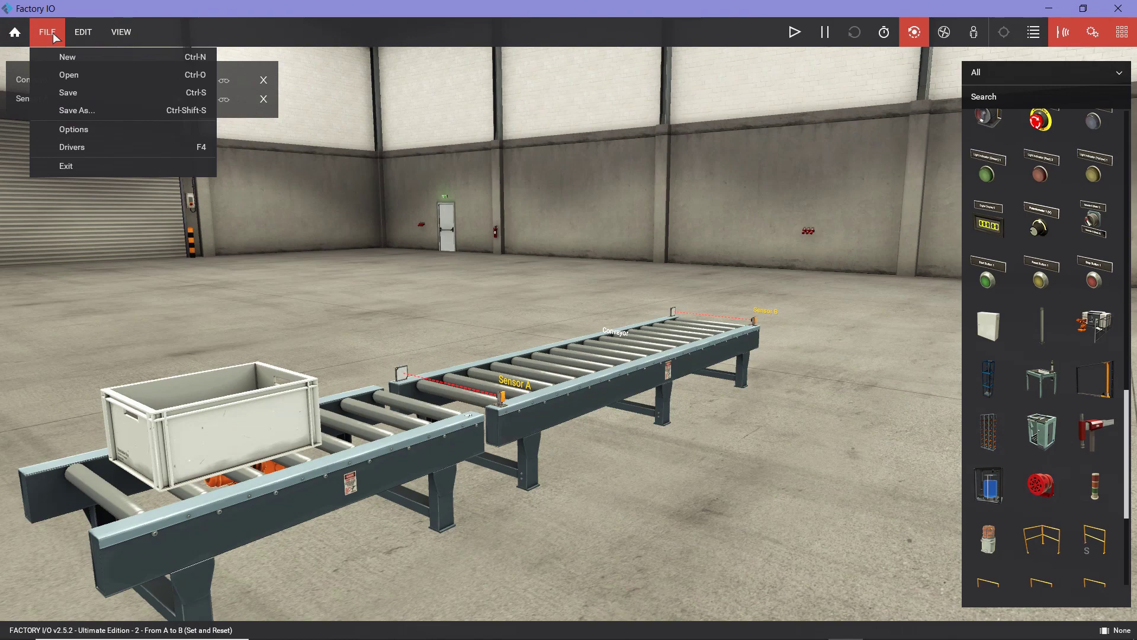
{"action": "left_click", "coordinate": [130, 150]}
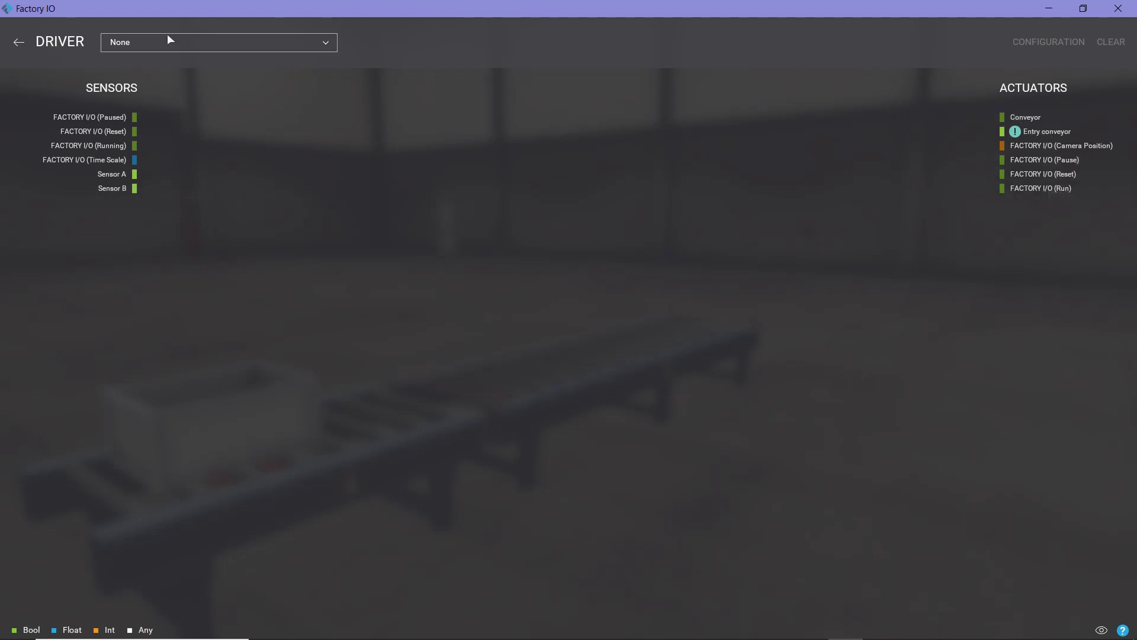
{"action": "left_click", "coordinate": [309, 44]}
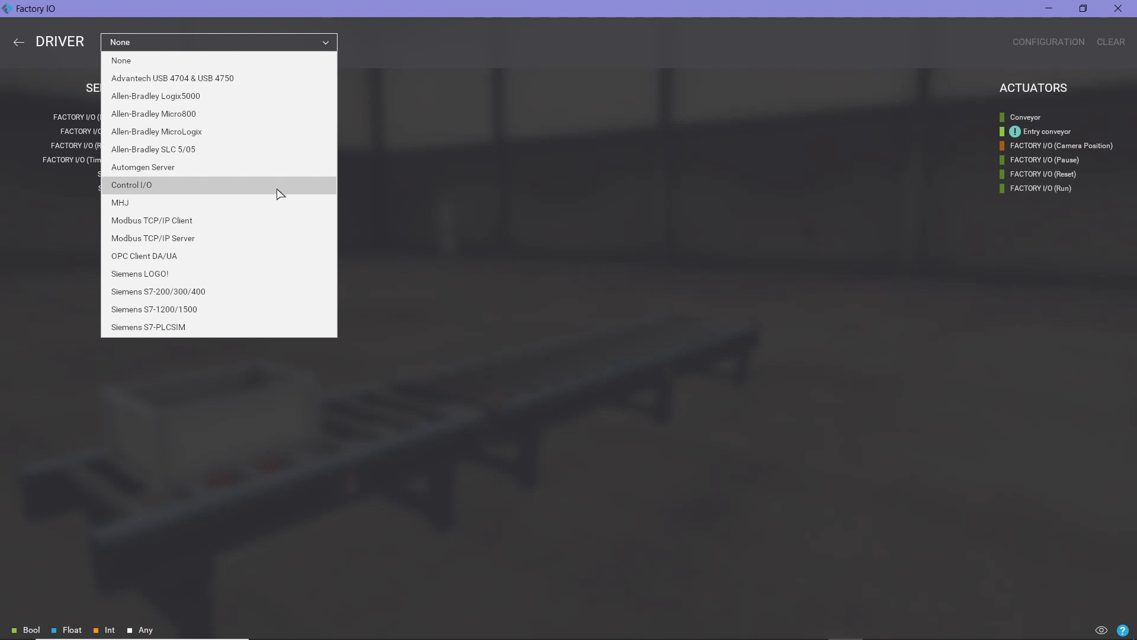
{"action": "left_click", "coordinate": [193, 115]}
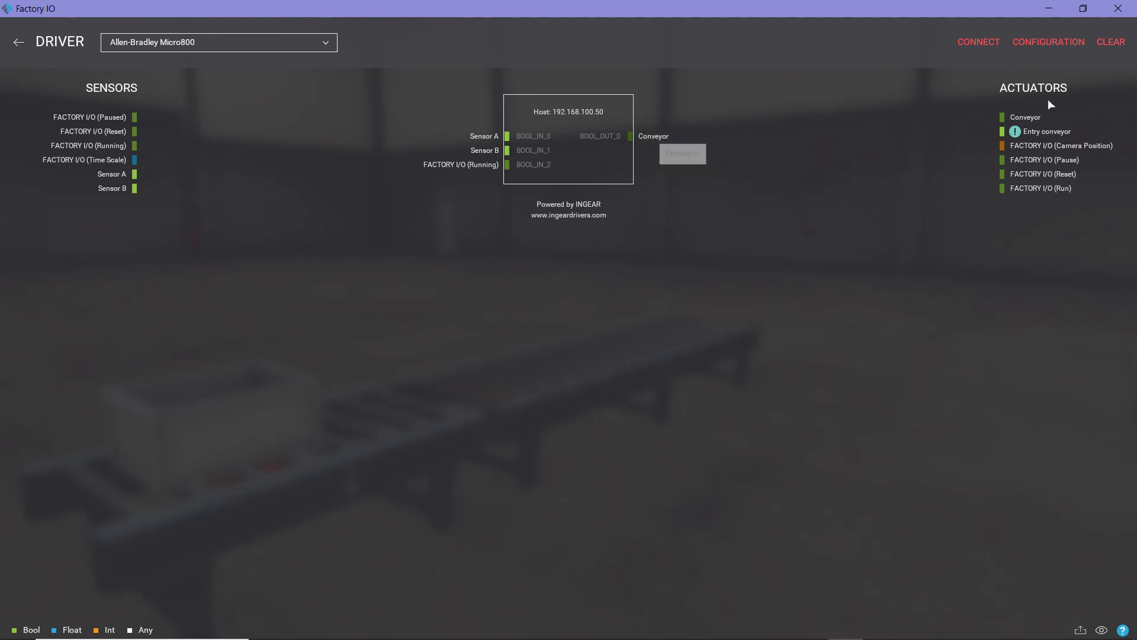
- Open the Micro800 driver configuration, inspect its PLC host address and I/O point settings, and leave without changing them
{"action": "left_click", "coordinate": [1038, 48]}
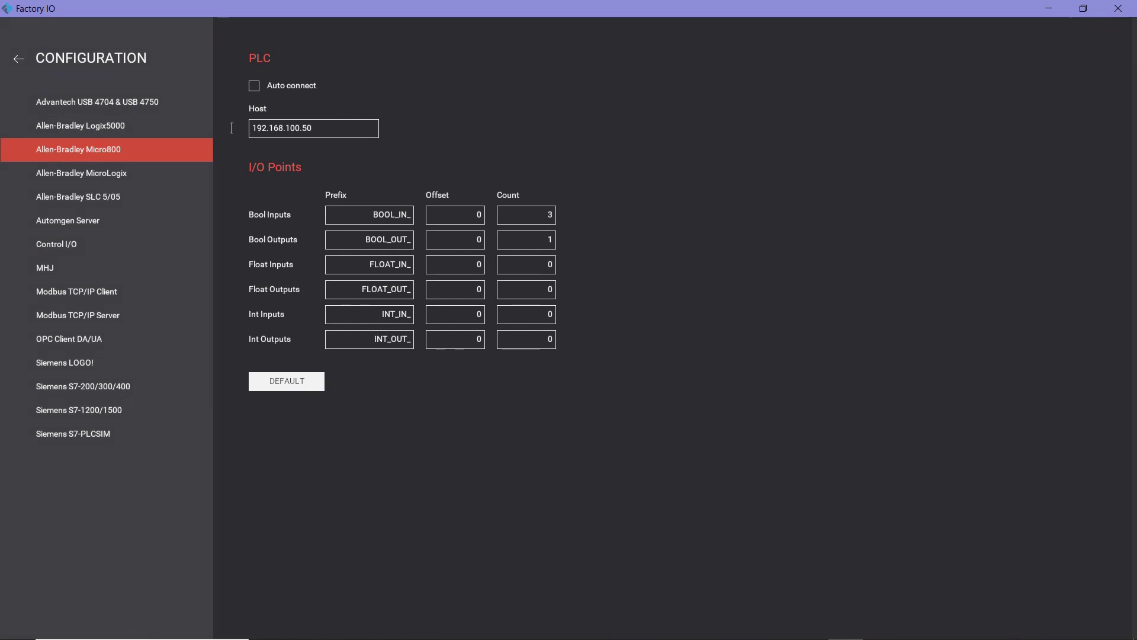
{"action": "double_click", "coordinate": [297, 127]}
{"action": "key", "text": "Escape"}
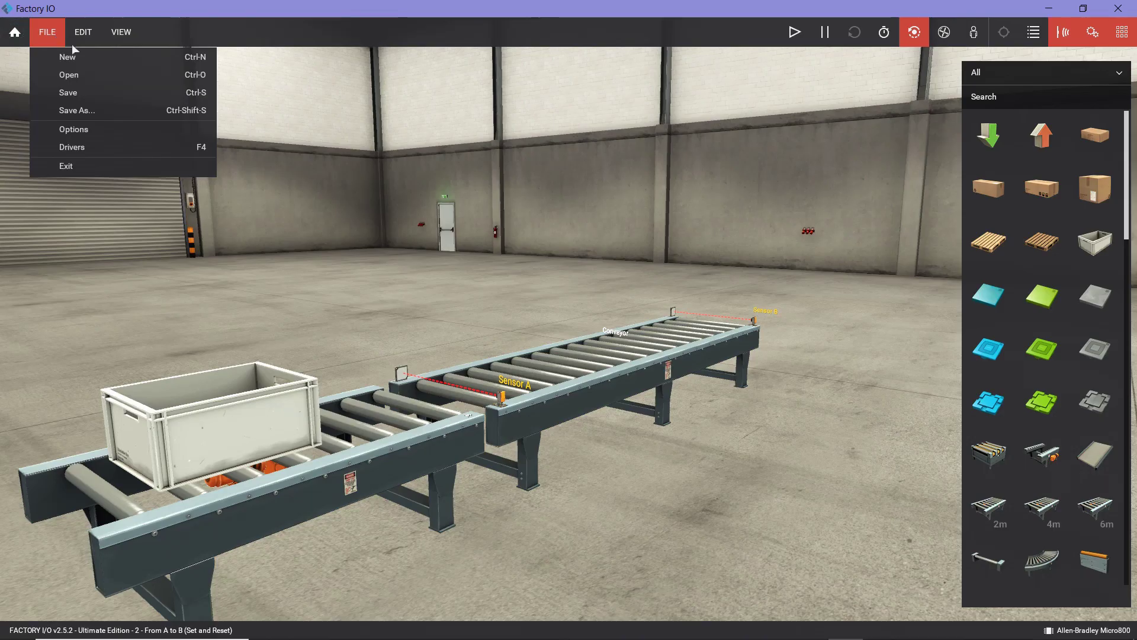
- Open the Sorting by Height (Basic) sample scene and bring its conveyor junction and emitter into view
{"action": "left_click", "coordinate": [104, 77]}
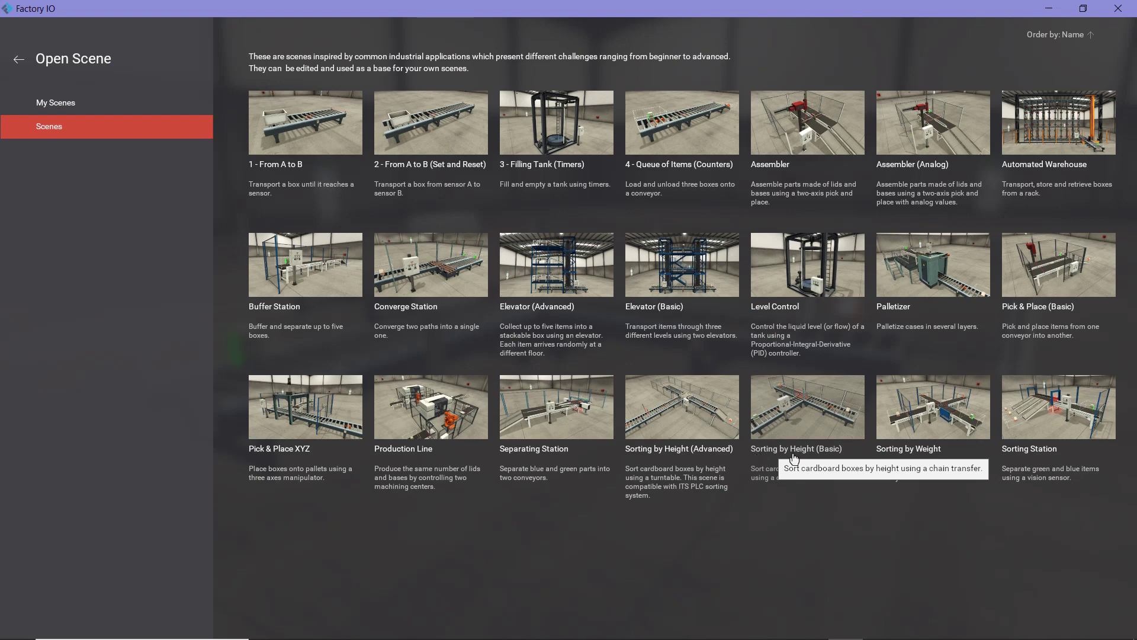
{"action": "left_click", "coordinate": [814, 413]}
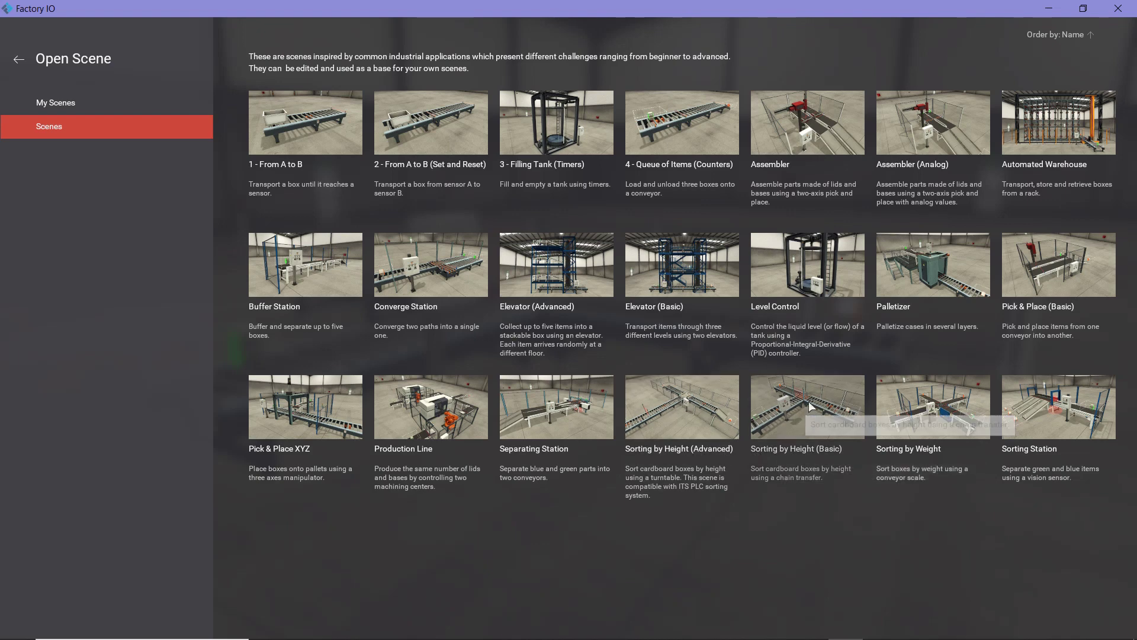
{"action": "right_click_drag", "start_coordinate": [642, 391], "coordinate": [687, 326]}
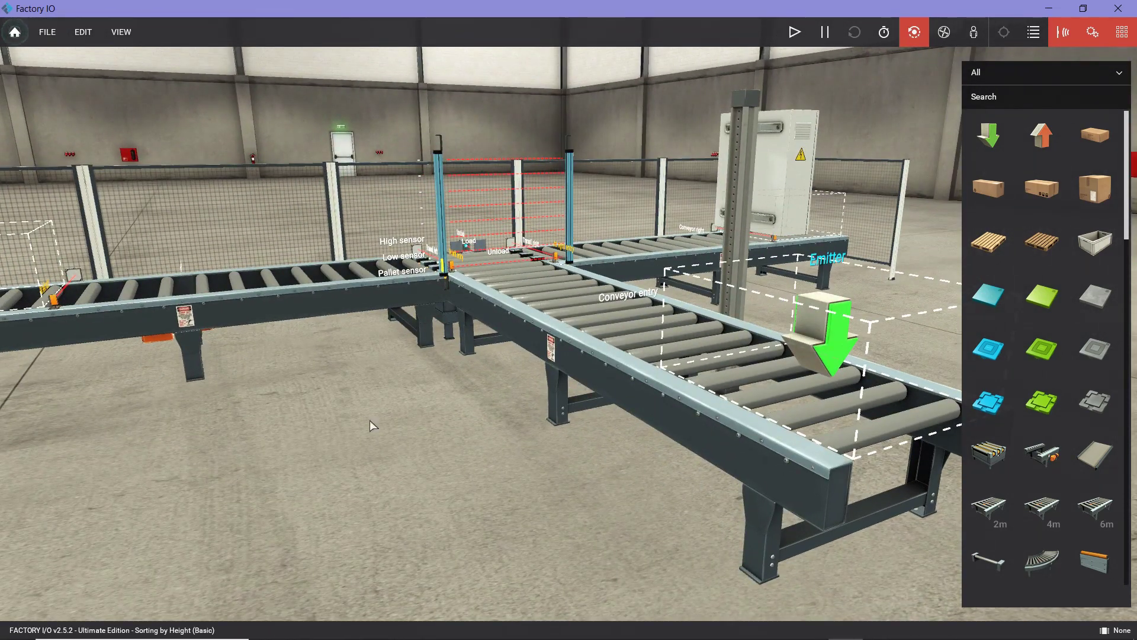
{"action": "scroll", "coordinate": [502, 453], "scroll_direction": "down", "scroll_amount": 3}
{"action": "middle_click_drag", "start_coordinate": [865, 186], "coordinate": [809, 190]}
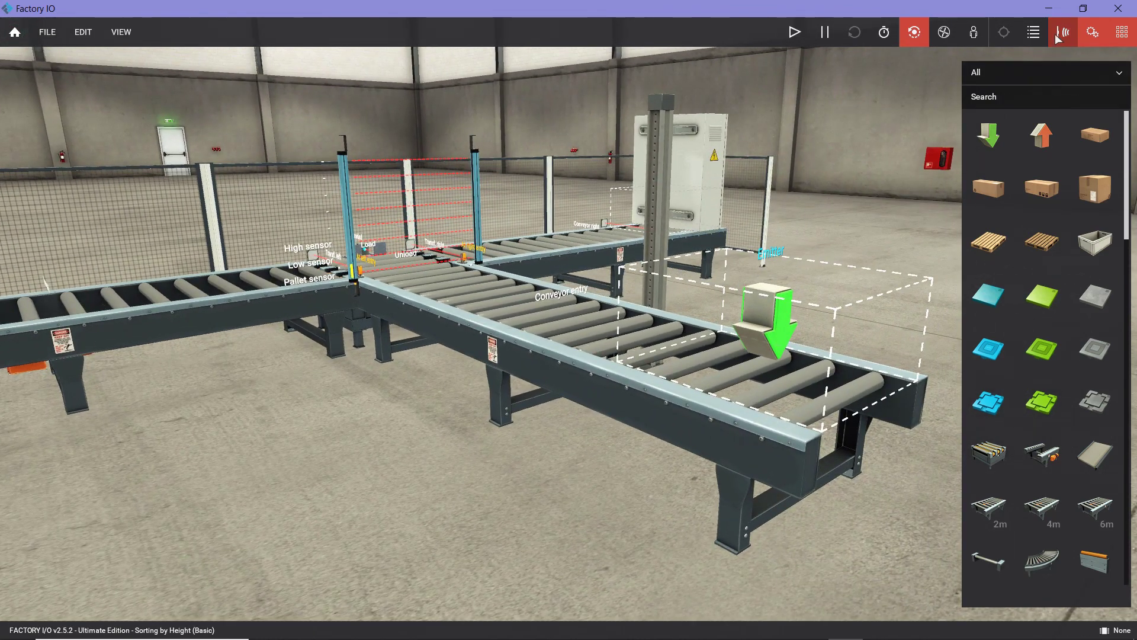
- Hide the actuator tags and view the sensor tags around the chain transfer up close
{"action": "left_click", "coordinate": [1093, 33]}
{"action": "right_click_drag", "start_coordinate": [481, 321], "coordinate": [343, 270]}
{"action": "scroll", "coordinate": [569, 324], "scroll_direction": "up", "scroll_amount": 5}
{"action": "scroll", "coordinate": [331, 196], "scroll_direction": "up", "scroll_amount": 3}
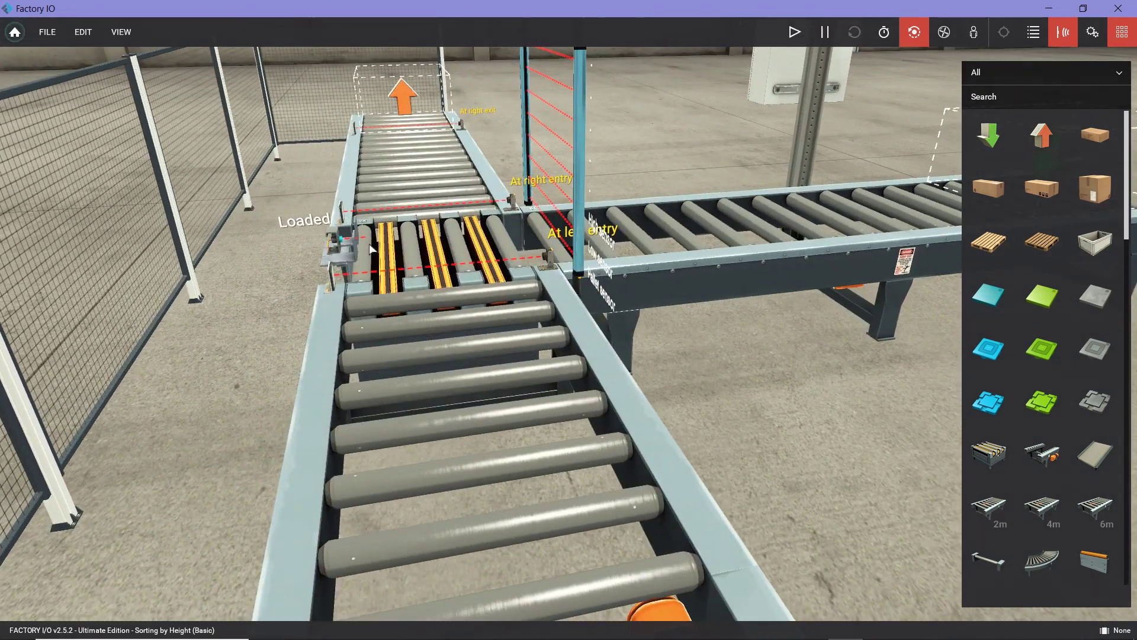
- Examine the At left exit sensor and its reflector beside the remover, selecting the sensor to see its beam
{"action": "right_click_drag", "start_coordinate": [454, 263], "coordinate": [240, 412]}
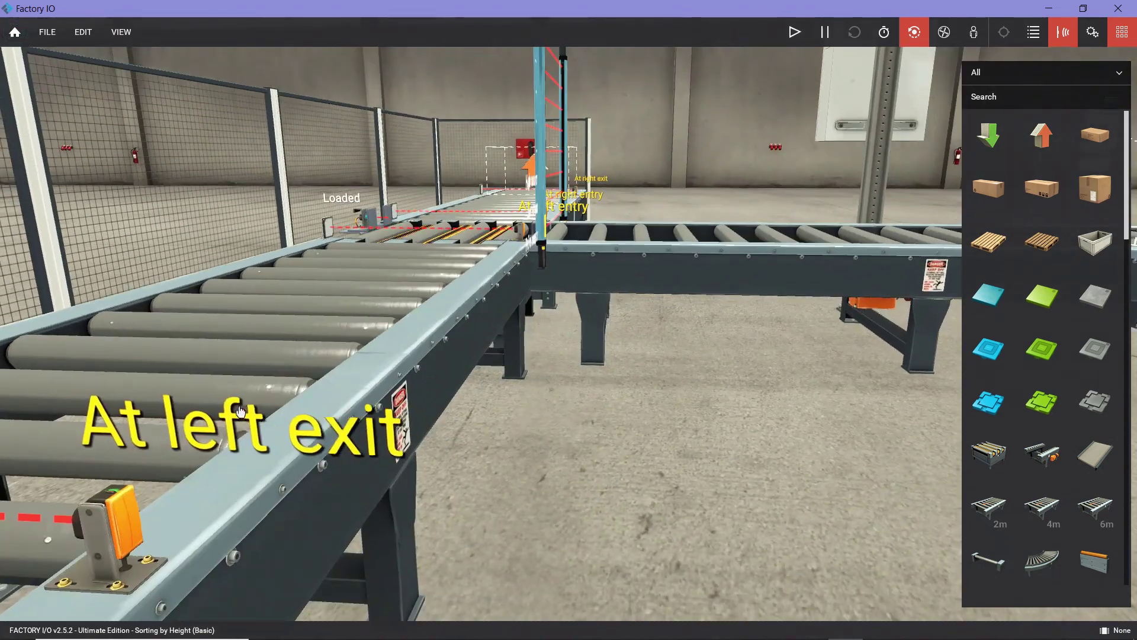
{"action": "scroll", "coordinate": [240, 412], "scroll_direction": "down", "scroll_amount": 5}
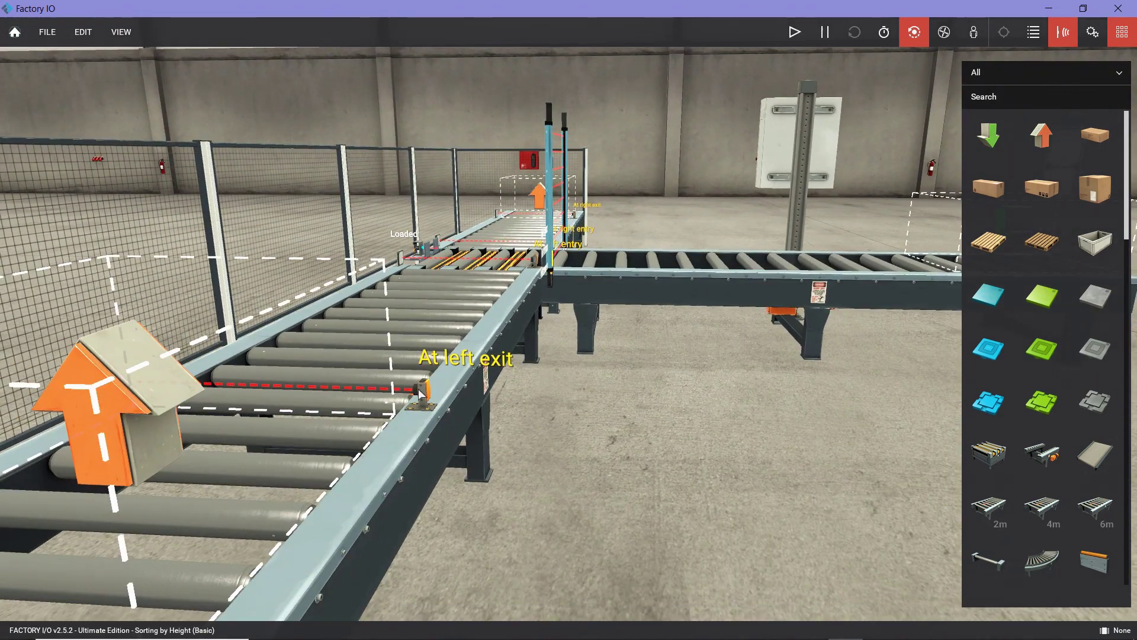
{"action": "right_click_drag", "start_coordinate": [784, 391], "coordinate": [641, 379]}
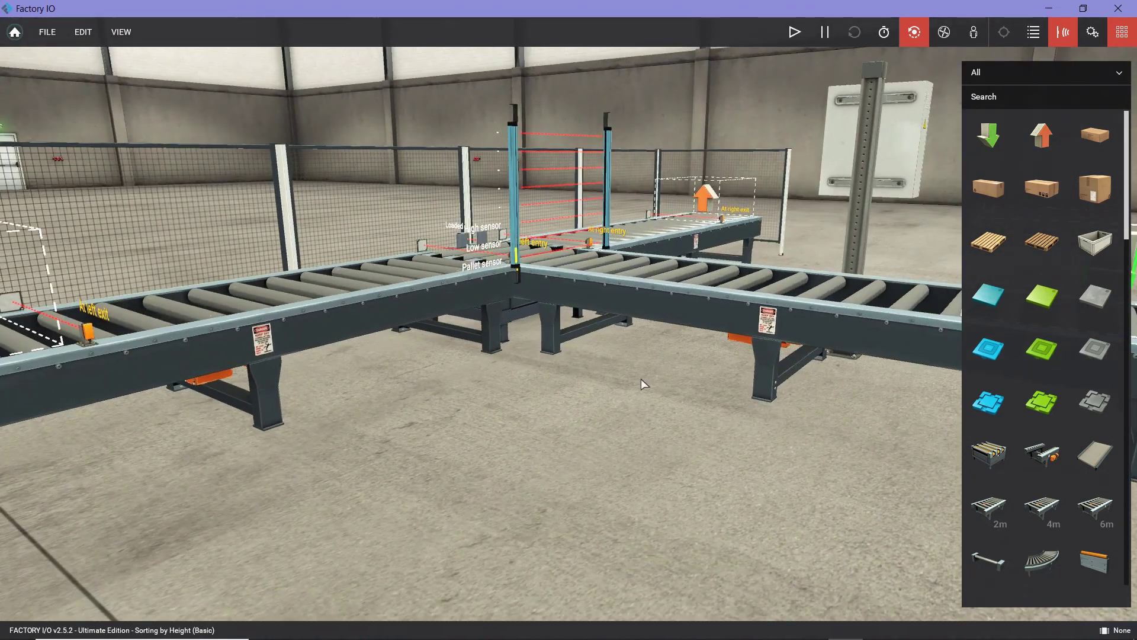
{"action": "right_click_drag", "start_coordinate": [247, 387], "coordinate": [426, 364]}
{"action": "left_click", "coordinate": [529, 324]}
{"action": "right_click_drag", "start_coordinate": [529, 325], "coordinate": [428, 305]}
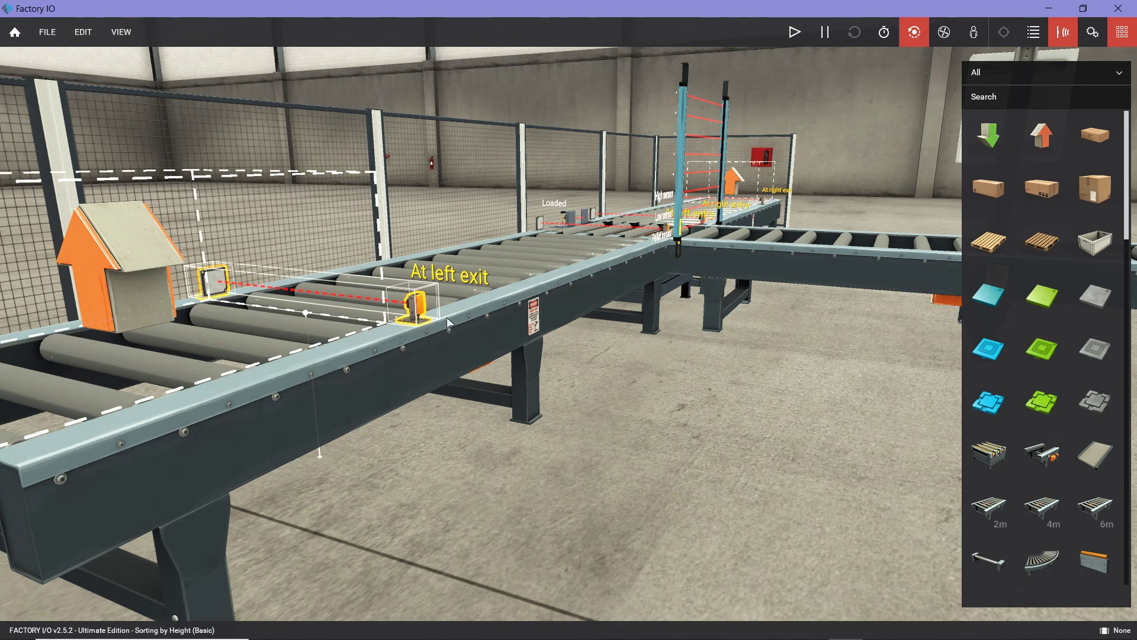
- Switch to the Factory I/O manual in the browser, browse the part categories and open the Capacitive Sensor section
{"action": "key", "text": "alt+Tab"}
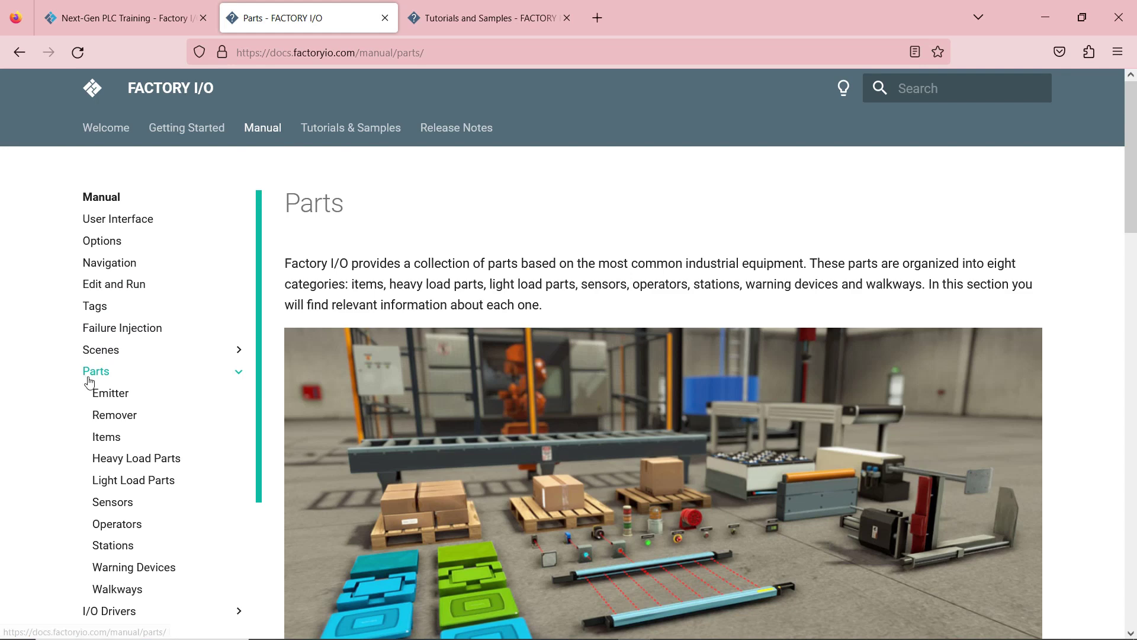
{"action": "scroll", "coordinate": [123, 377], "scroll_direction": "down", "scroll_amount": 3}
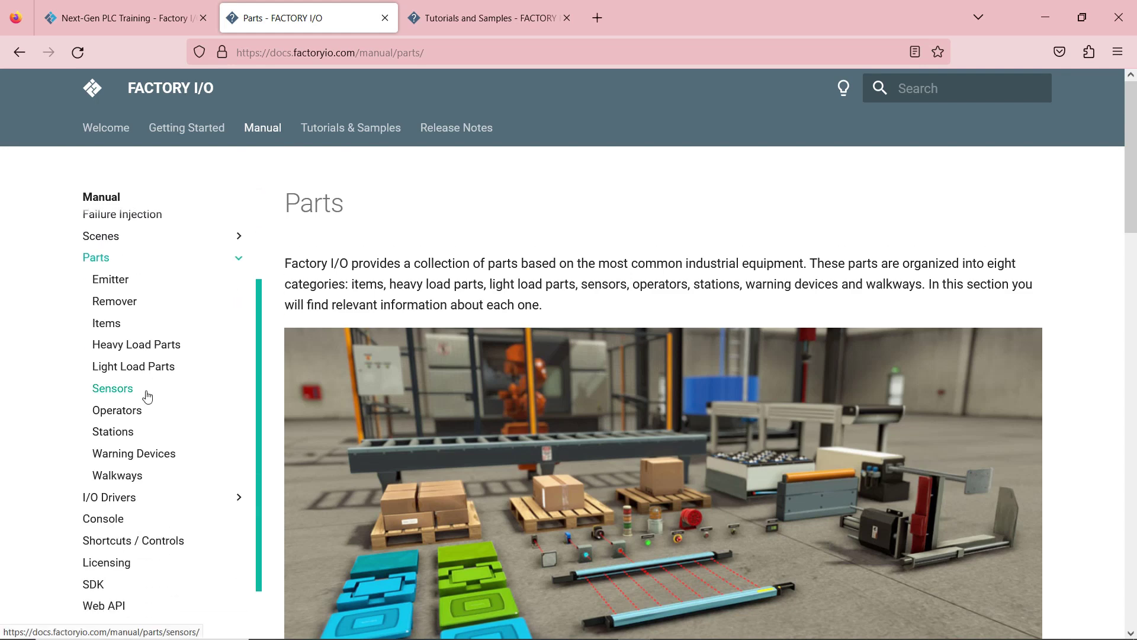
{"action": "scroll", "coordinate": [591, 267], "scroll_direction": "down", "scroll_amount": 4}
{"action": "scroll", "coordinate": [592, 268], "scroll_direction": "down", "scroll_amount": 12}
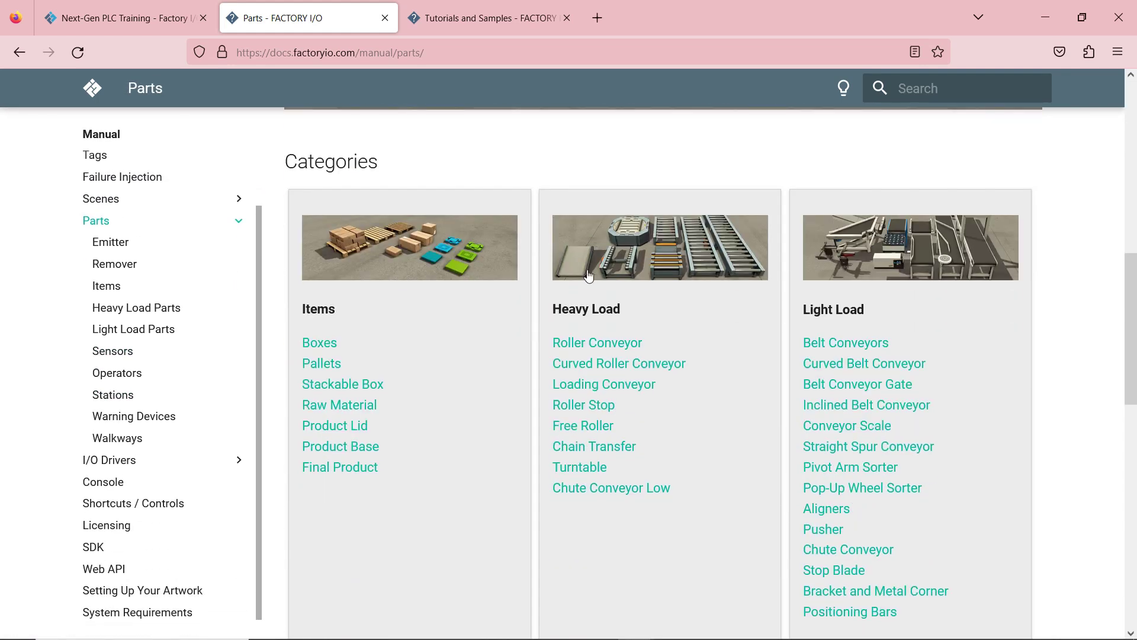
{"action": "scroll", "coordinate": [502, 304], "scroll_direction": "down", "scroll_amount": 2}
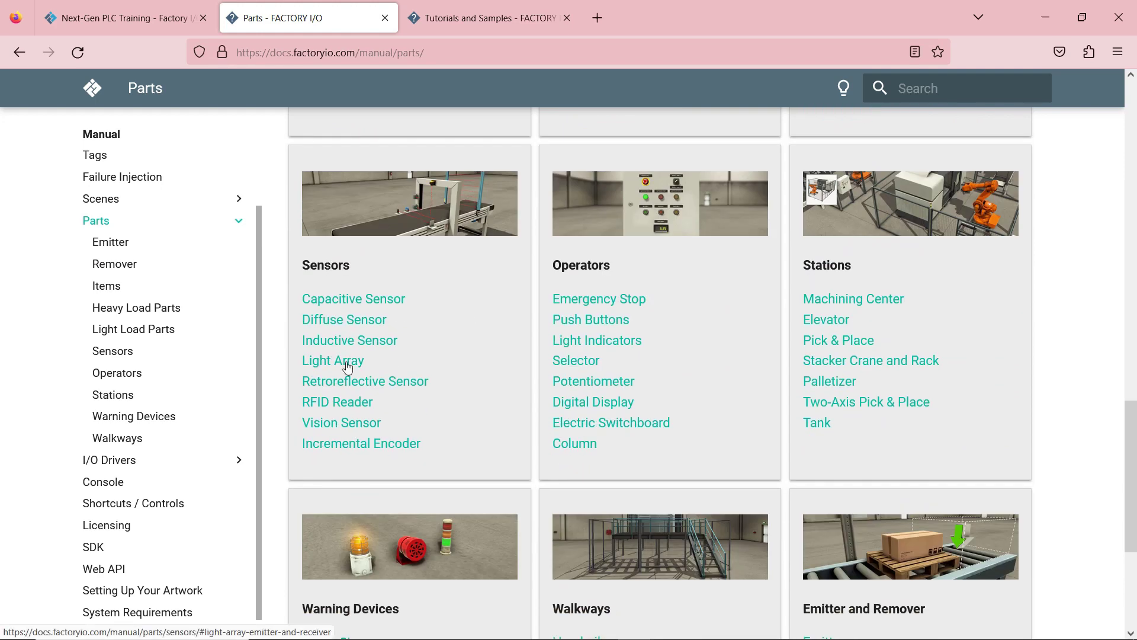
{"action": "left_click", "coordinate": [342, 303]}
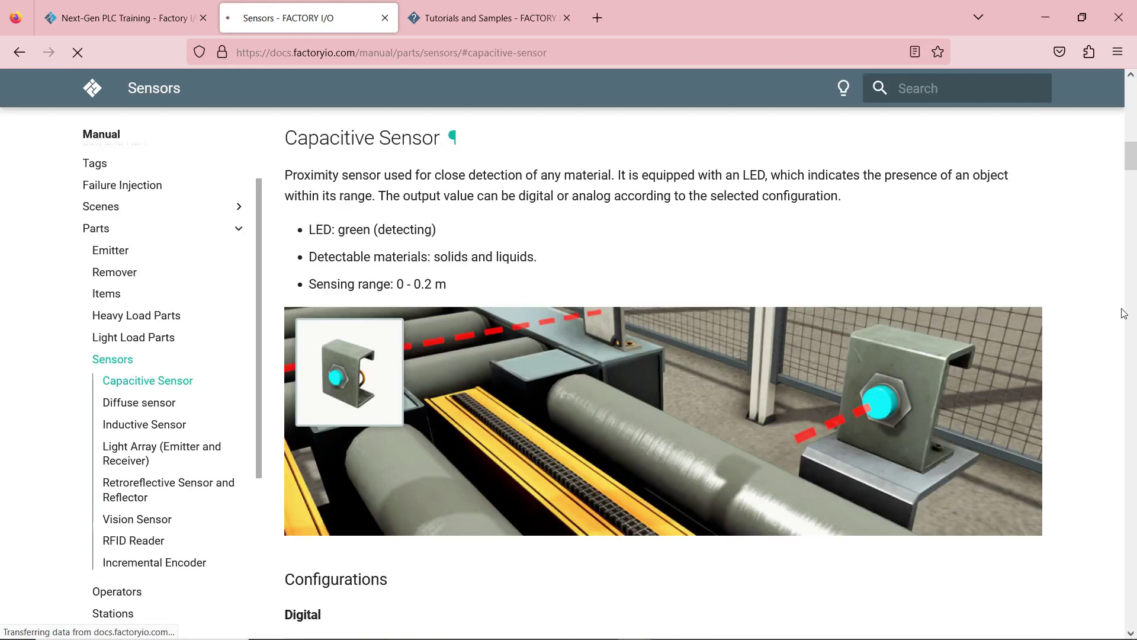
- Read the Sensors page on range adjustment and the inductive, light array, retroreflective and vision sensors with their tag configurations
{"action": "scroll", "coordinate": [1117, 304], "scroll_direction": "up", "scroll_amount": 12}
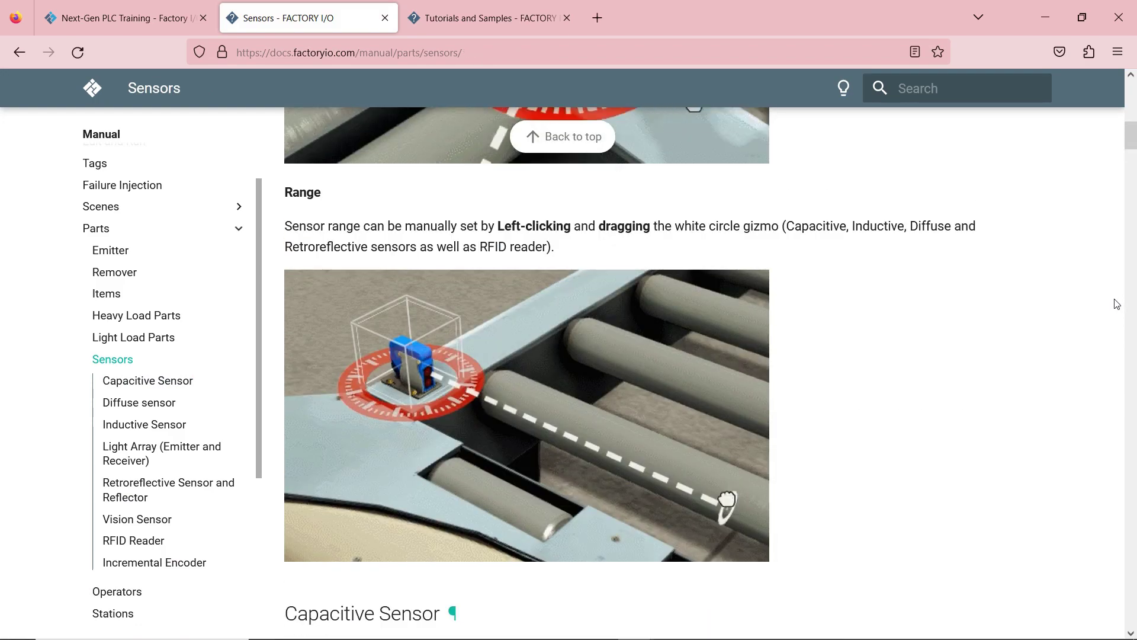
{"action": "scroll", "coordinate": [1117, 304], "scroll_direction": "down", "scroll_amount": 15}
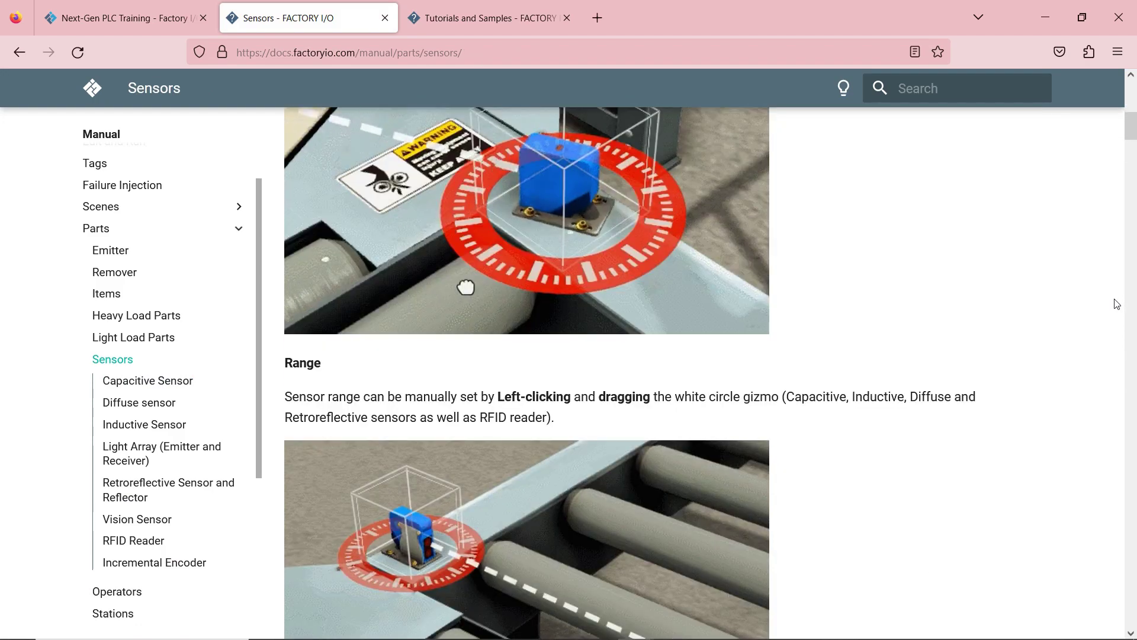
{"action": "scroll", "coordinate": [1117, 304], "scroll_direction": "down", "scroll_amount": 12}
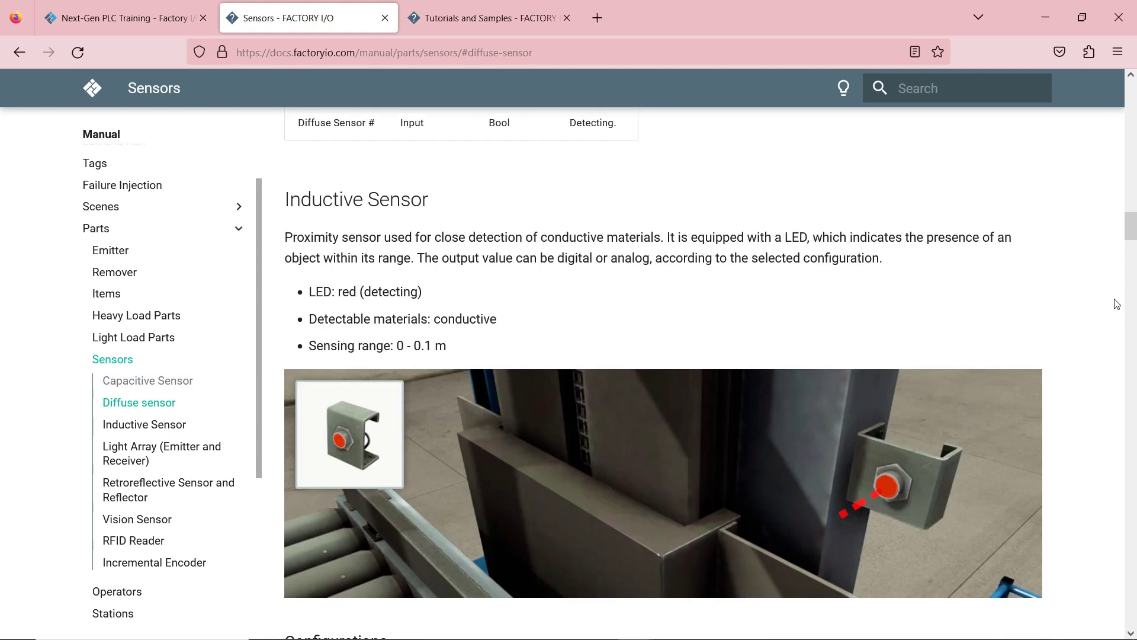
{"action": "scroll", "coordinate": [1117, 304], "scroll_direction": "down", "scroll_amount": 12}
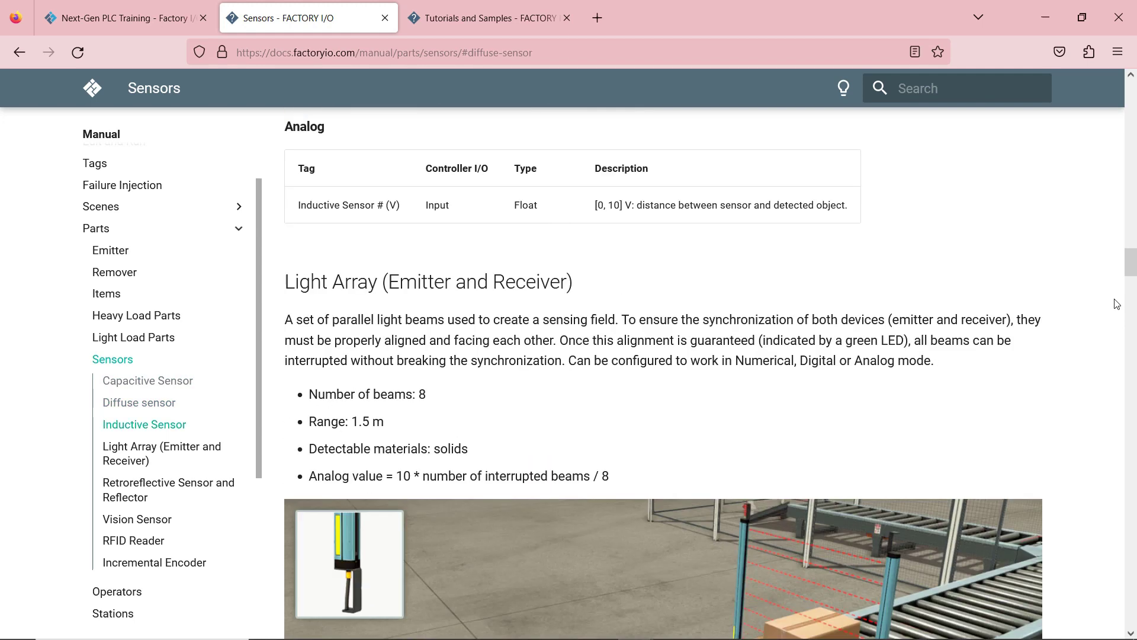
{"action": "scroll", "coordinate": [1106, 281], "scroll_direction": "down", "scroll_amount": 2}
{"action": "scroll", "coordinate": [1099, 288], "scroll_direction": "up", "scroll_amount": 2}
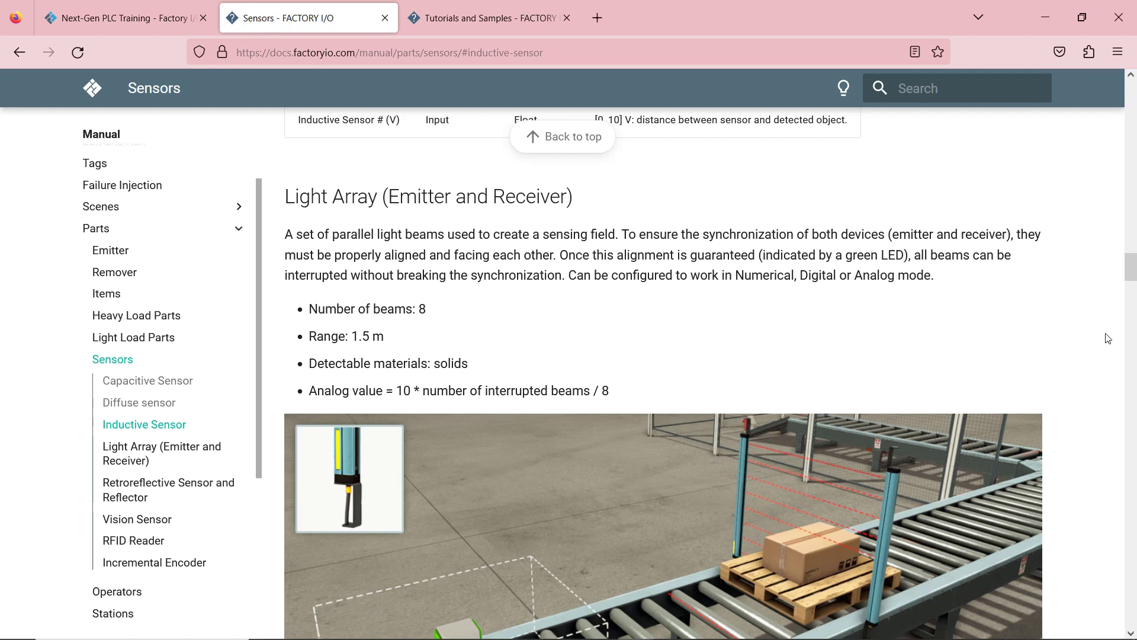
{"action": "scroll", "coordinate": [1102, 314], "scroll_direction": "down", "scroll_amount": 10}
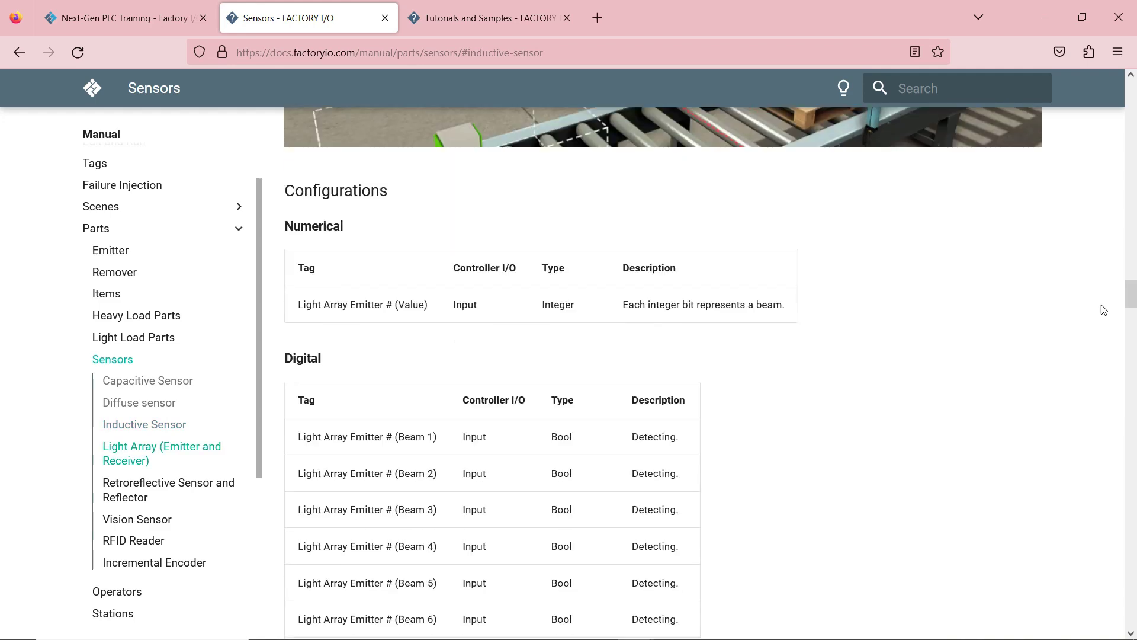
{"action": "scroll", "coordinate": [1104, 310], "scroll_direction": "up", "scroll_amount": 3}
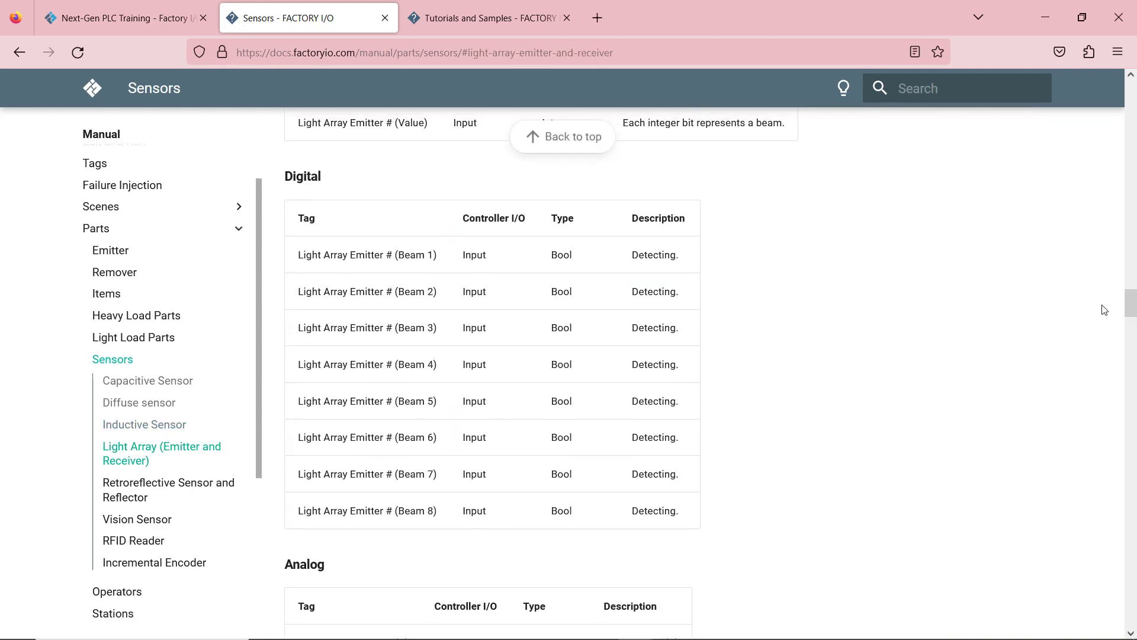
{"action": "scroll", "coordinate": [1104, 310], "scroll_direction": "down", "scroll_amount": 15}
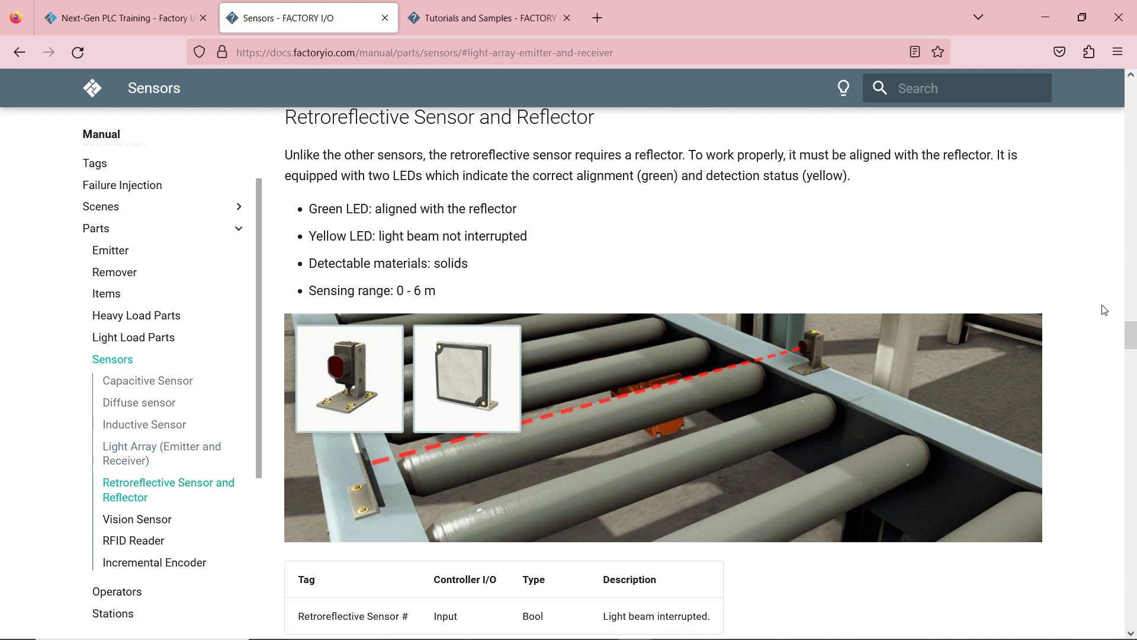
{"action": "scroll", "coordinate": [1108, 310], "scroll_direction": "down", "scroll_amount": 10}
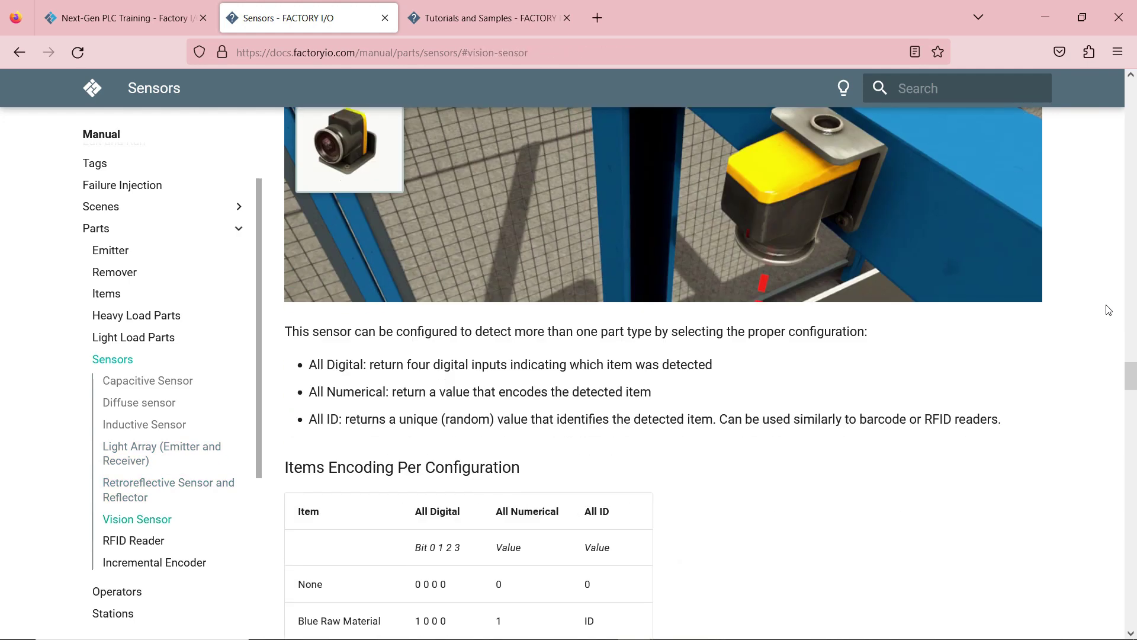
{"action": "scroll", "coordinate": [1107, 310], "scroll_direction": "down", "scroll_amount": 15}
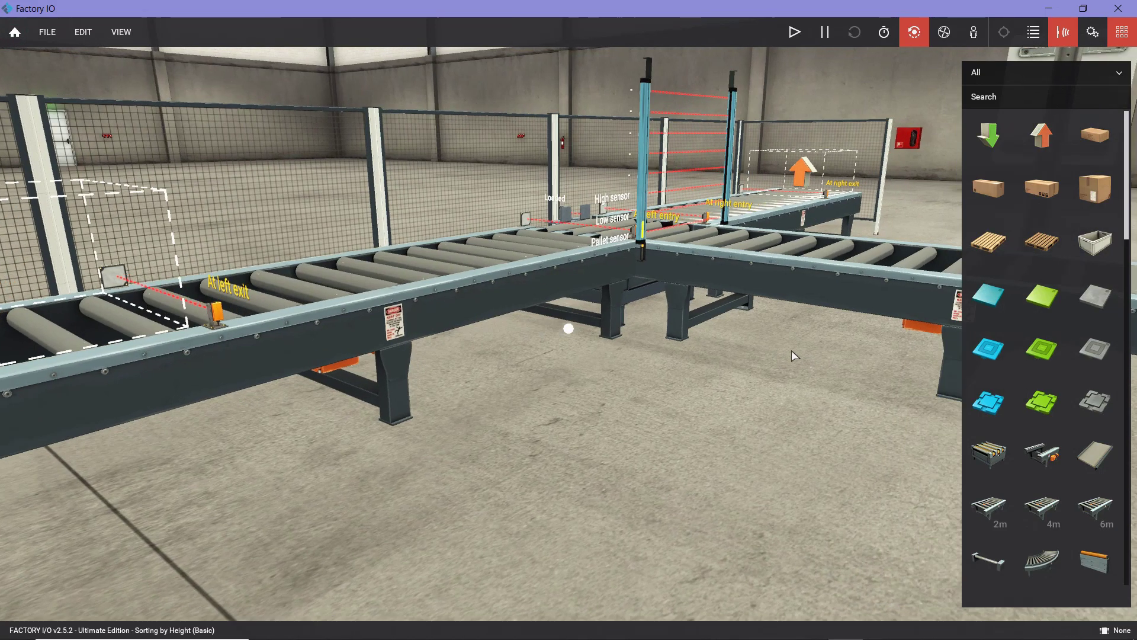
- Return to Factory I/O, show the actuator tags instead of the sensor tags, and pin the Conveyor right tag
{"action": "right_click_drag", "start_coordinate": [791, 350], "coordinate": [909, 219]}
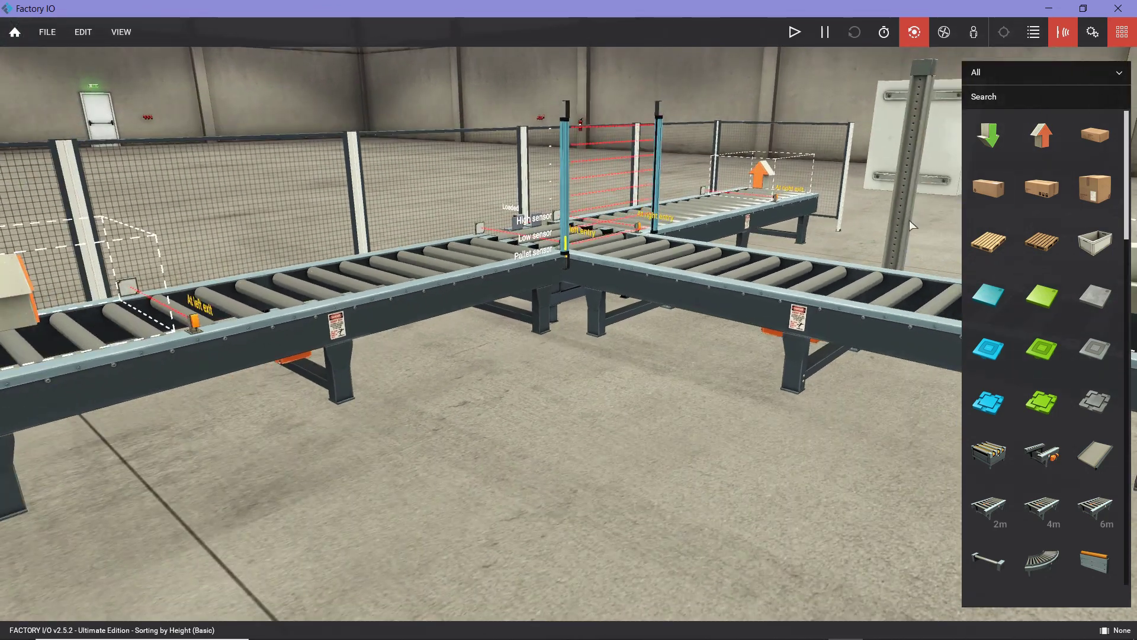
{"action": "left_click", "coordinate": [1093, 31]}
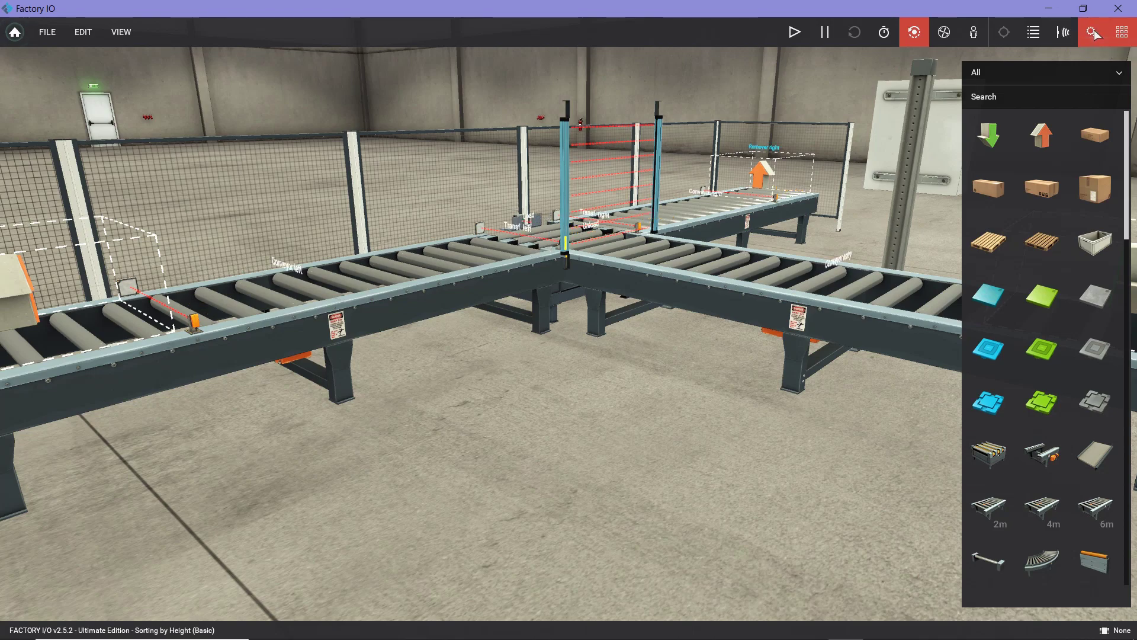
{"action": "right_click_drag", "start_coordinate": [875, 201], "coordinate": [446, 253]}
{"action": "scroll", "coordinate": [471, 243], "scroll_direction": "up", "scroll_amount": 3}
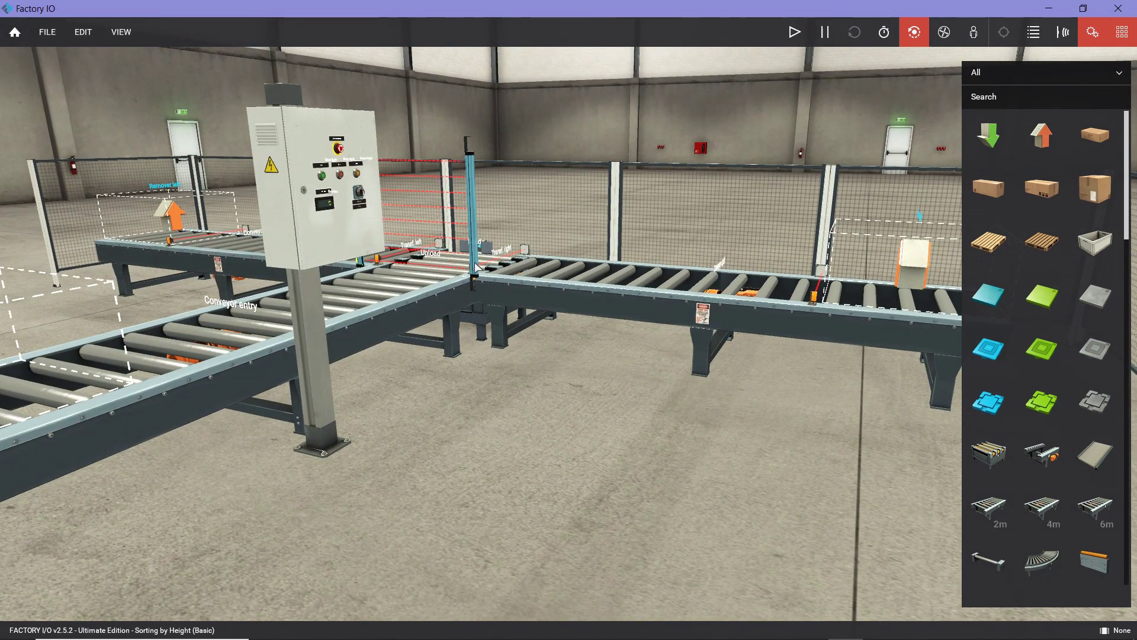
{"action": "right_click_drag", "start_coordinate": [726, 321], "coordinate": [365, 330]}
{"action": "left_click", "coordinate": [646, 307]}
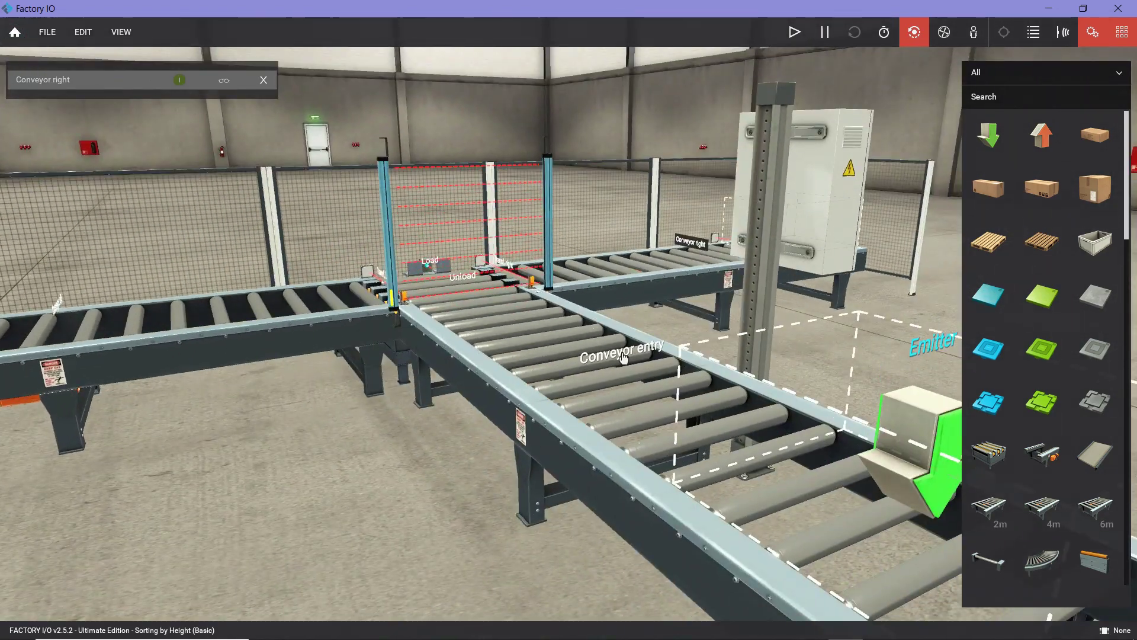
- Pin the Conveyor entry actuator tag alongside the Conveyor right tag and view the conveyors around the chain transfer
{"action": "left_click", "coordinate": [619, 354]}
{"action": "scroll", "coordinate": [328, 361], "scroll_direction": "down", "scroll_amount": 3}
{"action": "right_click_drag", "start_coordinate": [329, 362], "coordinate": [475, 386]}
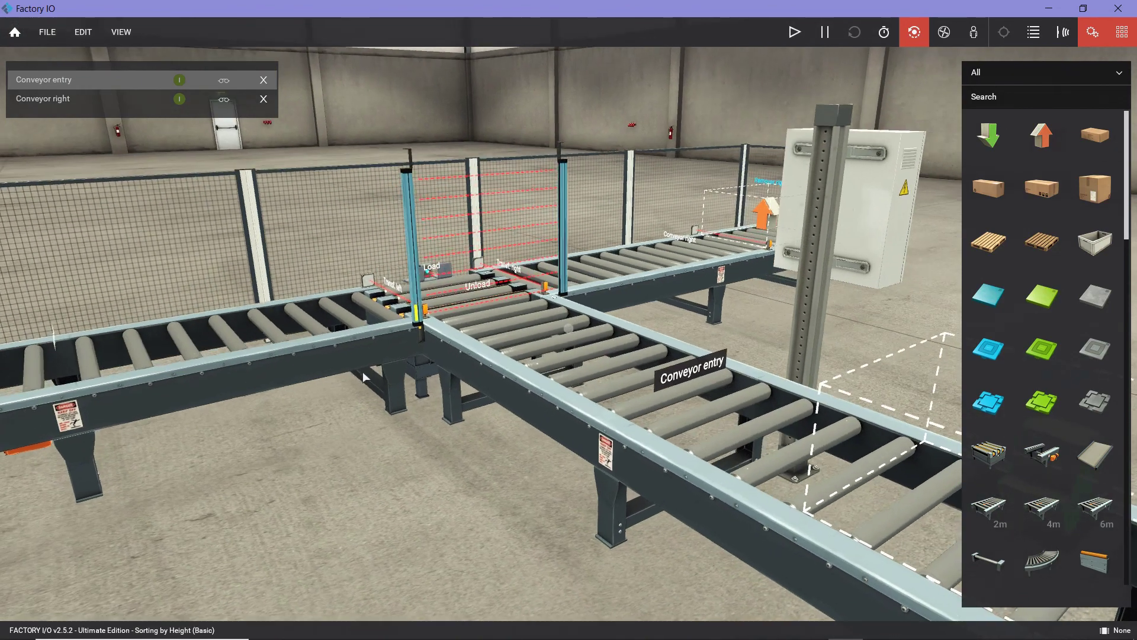
{"action": "scroll", "coordinate": [475, 387], "scroll_direction": "down", "scroll_amount": 1}
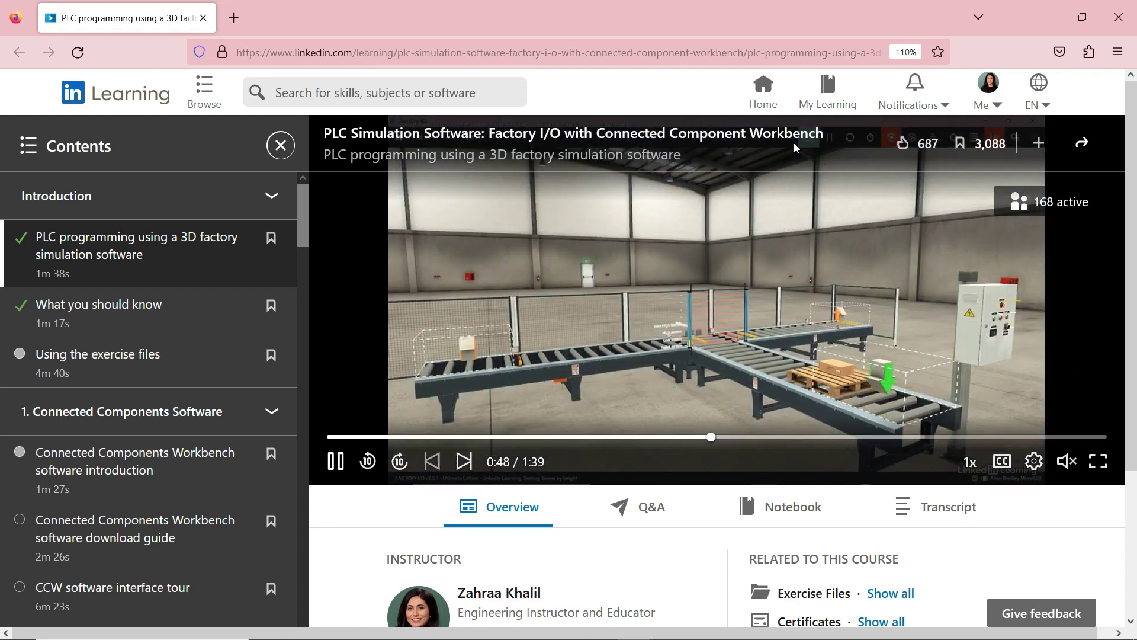
- Switch to the LinkedIn Learning Factory I/O course in the browser and examine its contents list, from the introduction through the project chapters
{"action": "scroll", "coordinate": [225, 361], "scroll_direction": "down", "scroll_amount": 15}
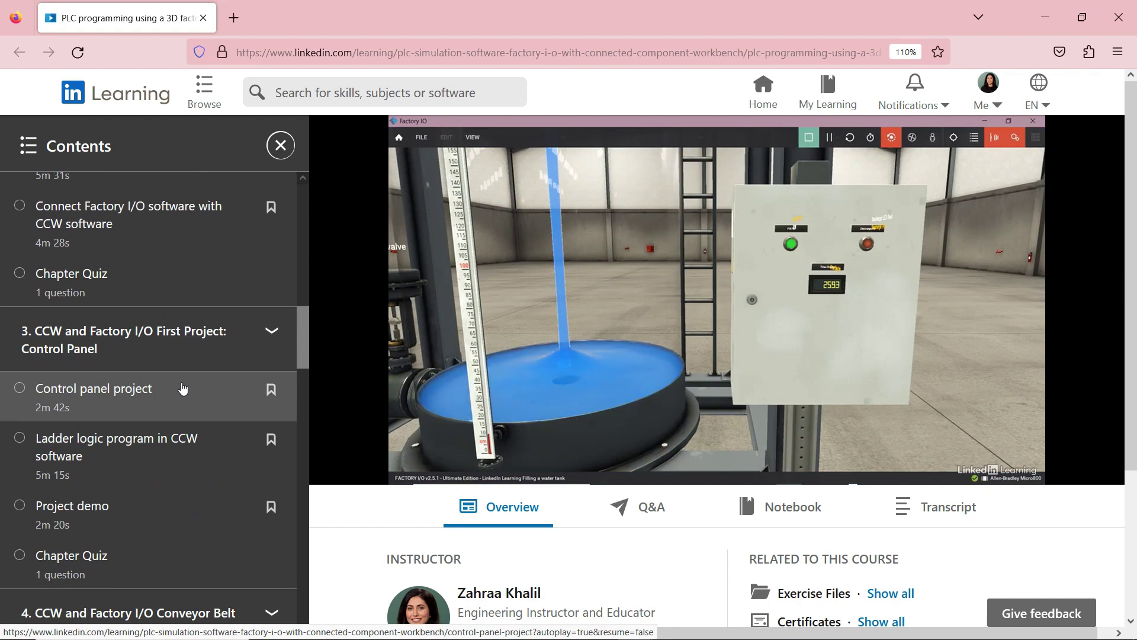
{"action": "scroll", "coordinate": [183, 388], "scroll_direction": "down", "scroll_amount": 3}
{"action": "scroll", "coordinate": [183, 388], "scroll_direction": "down", "scroll_amount": 2}
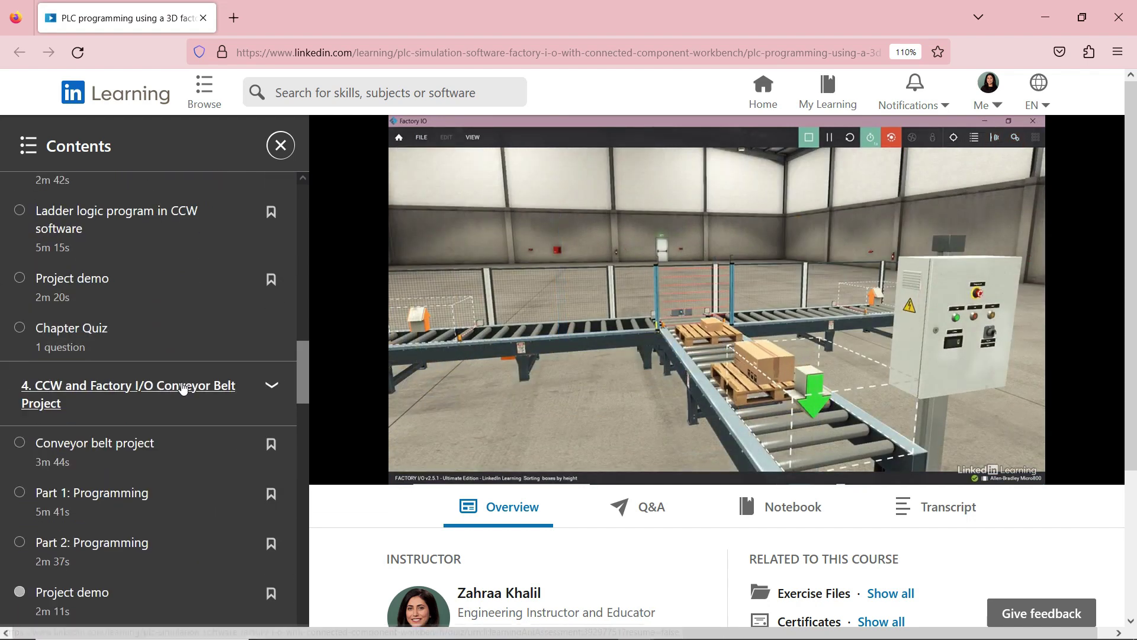
{"action": "scroll", "coordinate": [185, 421], "scroll_direction": "down", "scroll_amount": 4}
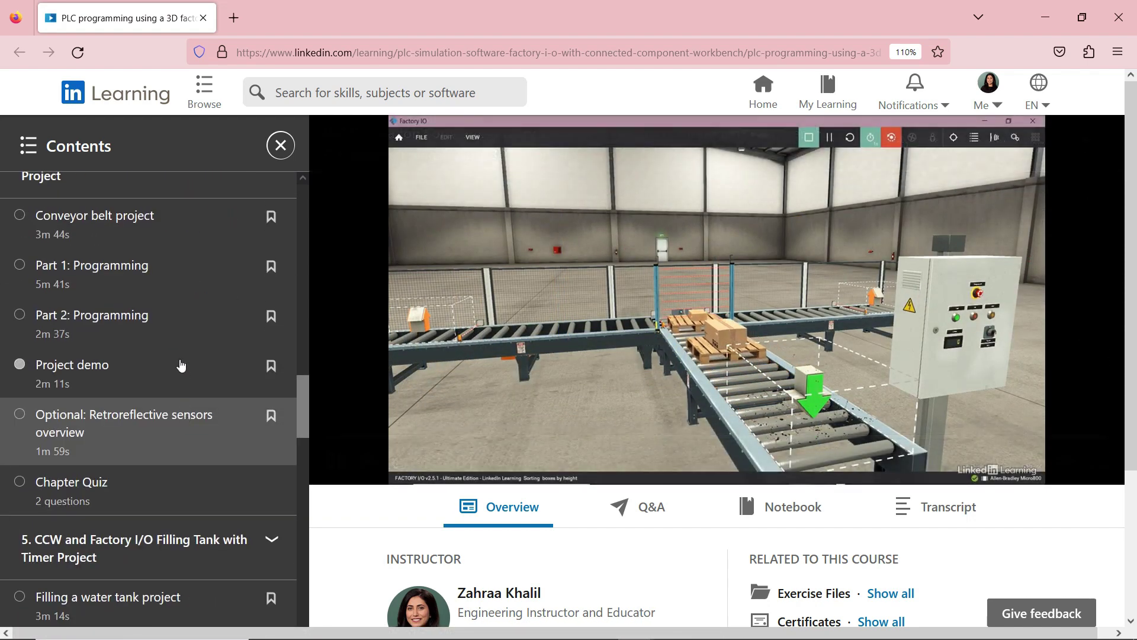
{"action": "scroll", "coordinate": [181, 319], "scroll_direction": "down", "scroll_amount": 4}
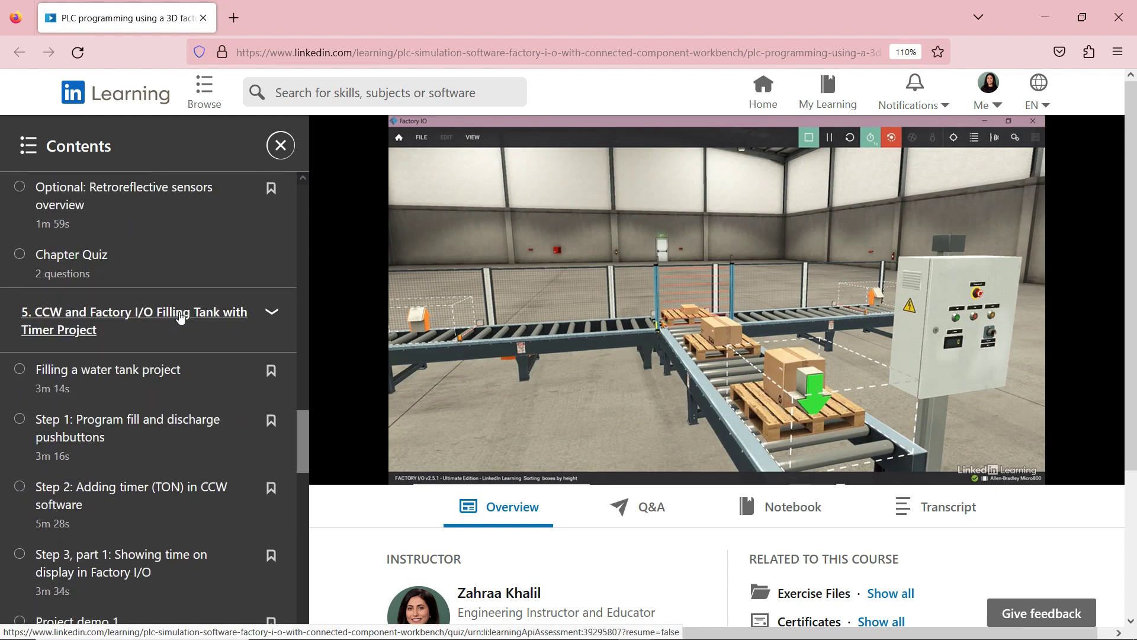
{"action": "scroll", "coordinate": [175, 338], "scroll_direction": "down", "scroll_amount": 2}
{"action": "scroll", "coordinate": [175, 338], "scroll_direction": "down", "scroll_amount": 2}
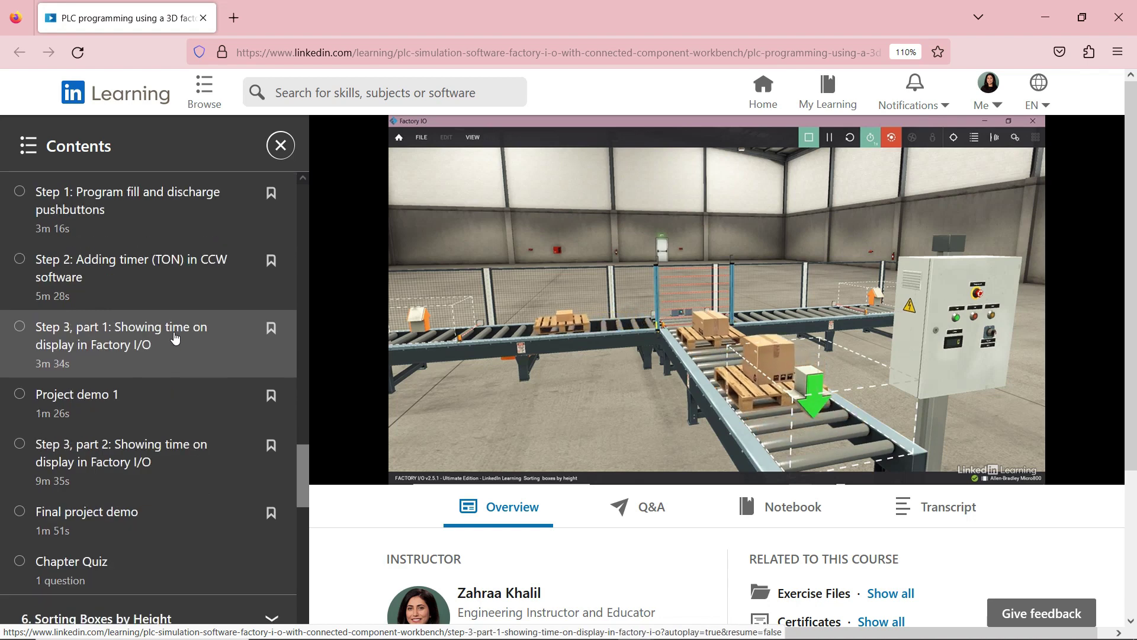
{"action": "scroll", "coordinate": [175, 338], "scroll_direction": "down", "scroll_amount": 10}
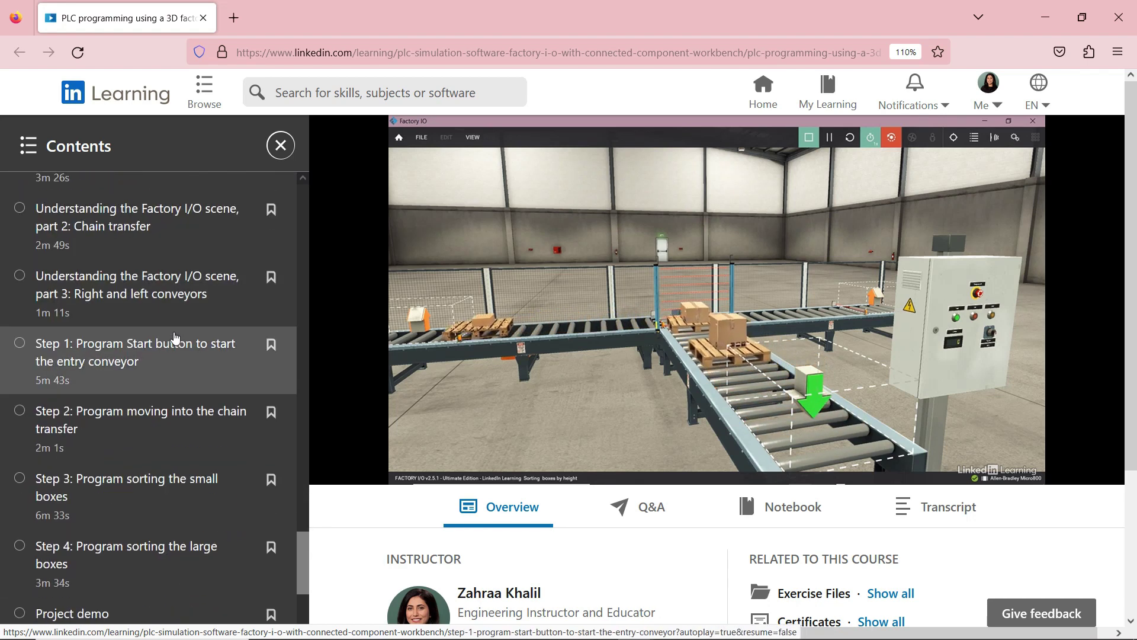
{"action": "scroll", "coordinate": [176, 338], "scroll_direction": "down", "scroll_amount": 2}
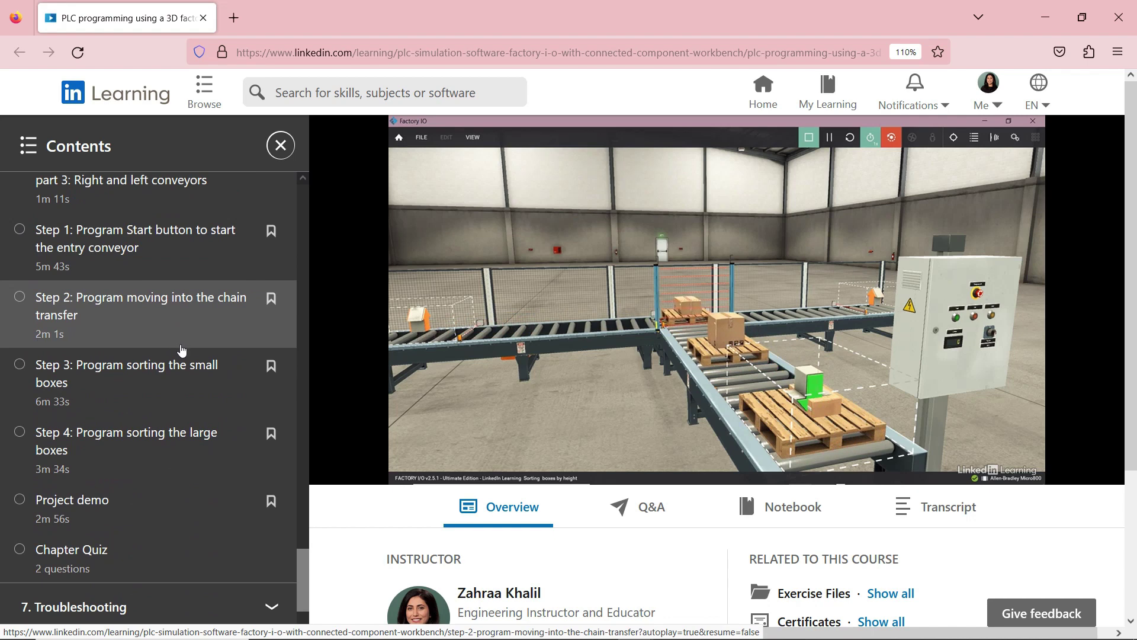
{"action": "scroll", "coordinate": [179, 350], "scroll_direction": "up", "scroll_amount": 7}
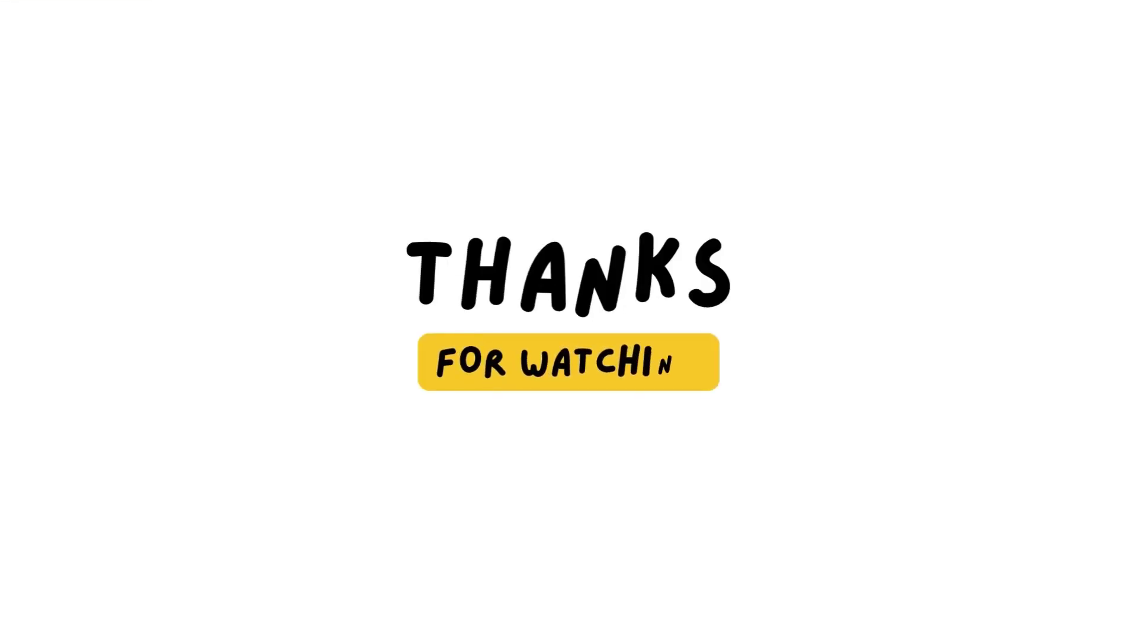